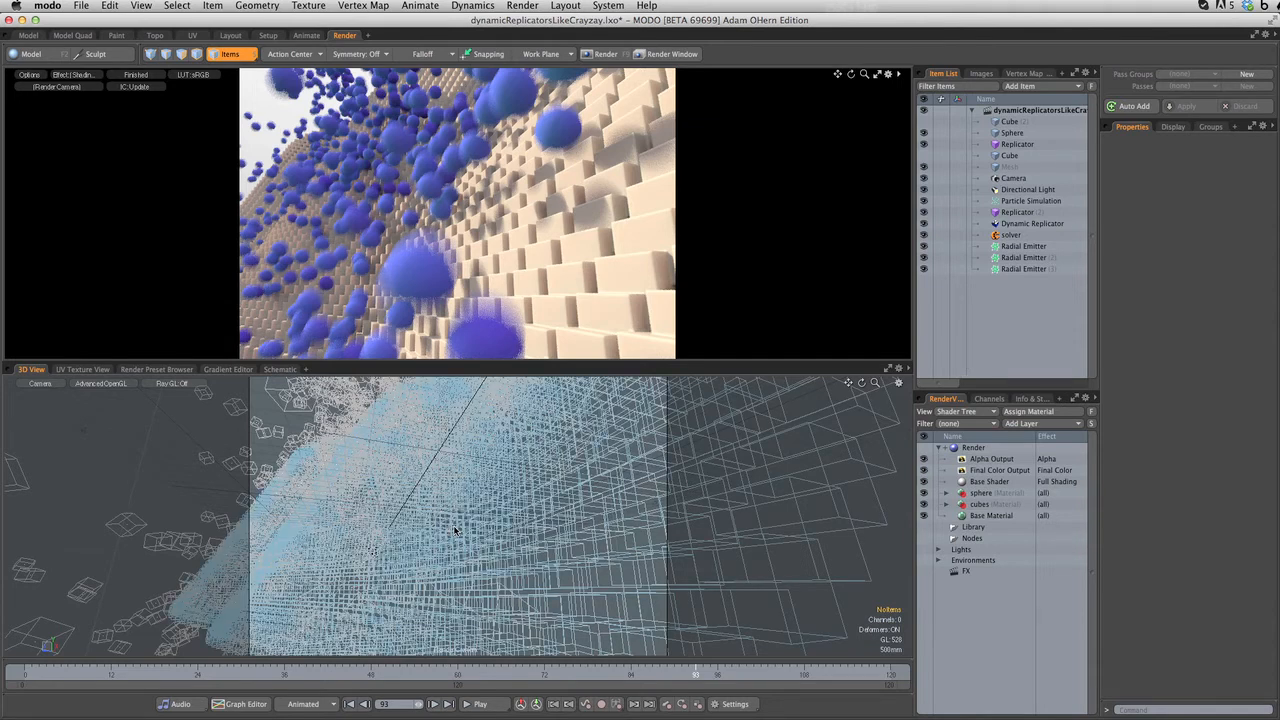
Step: Examine the finished replicator wall and particle streams in the render preview from several camera angles
left_click_drag(494, 515, 441, 548, "alt")
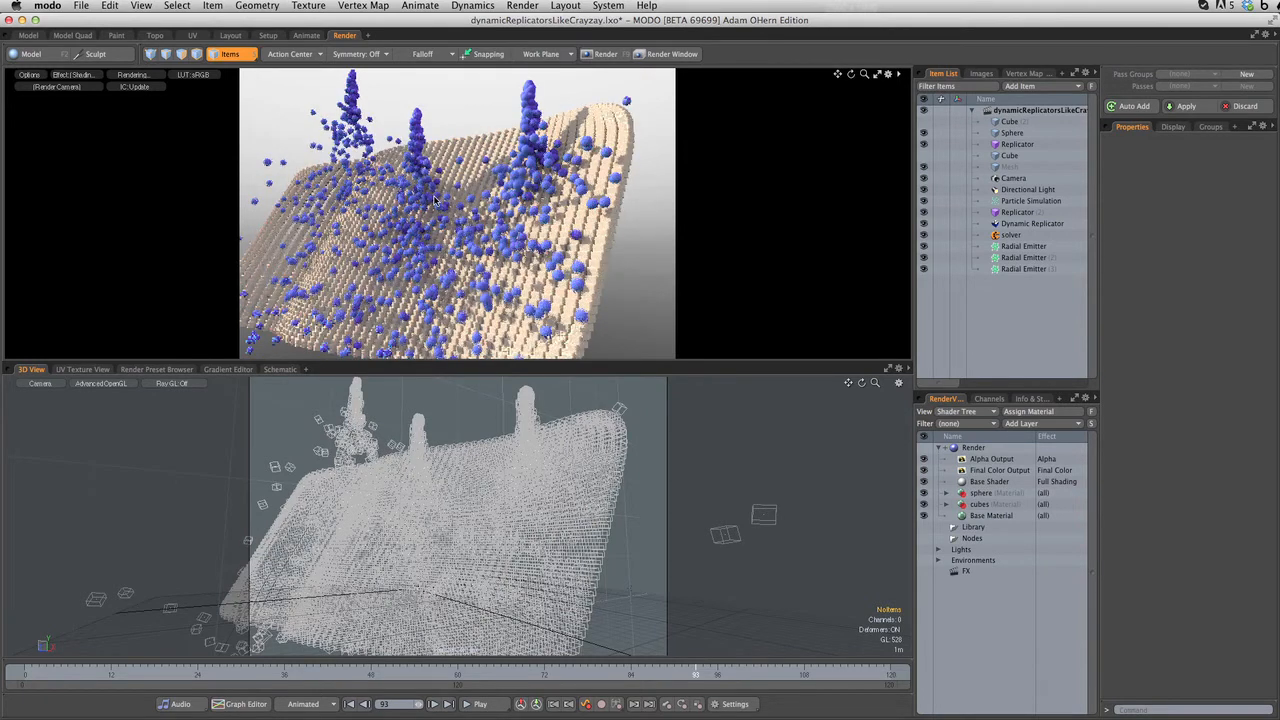
mouse_move(612, 227)
left_mouse_down("alt")
mouse_move(285, 288)
mouse_move(449, 197)
mouse_move(607, 235)
left_mouse_up("alt")
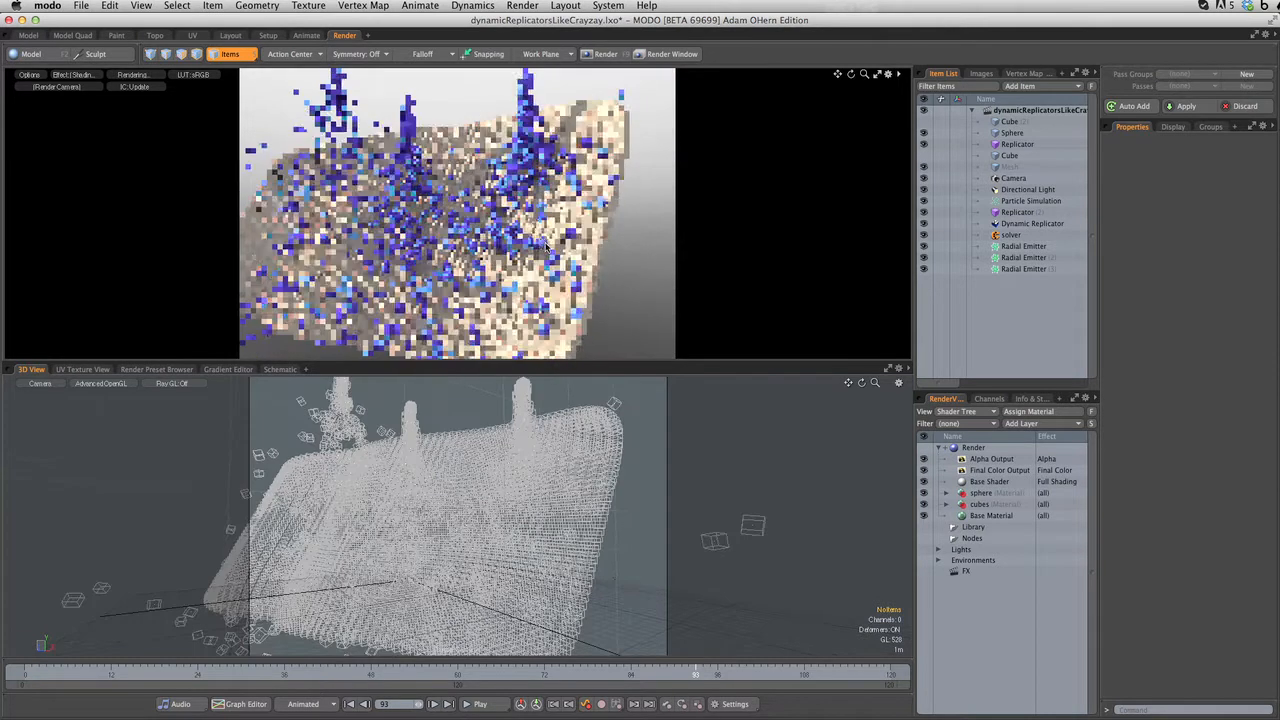
left_click_drag(606, 246, 568, 162, "alt")
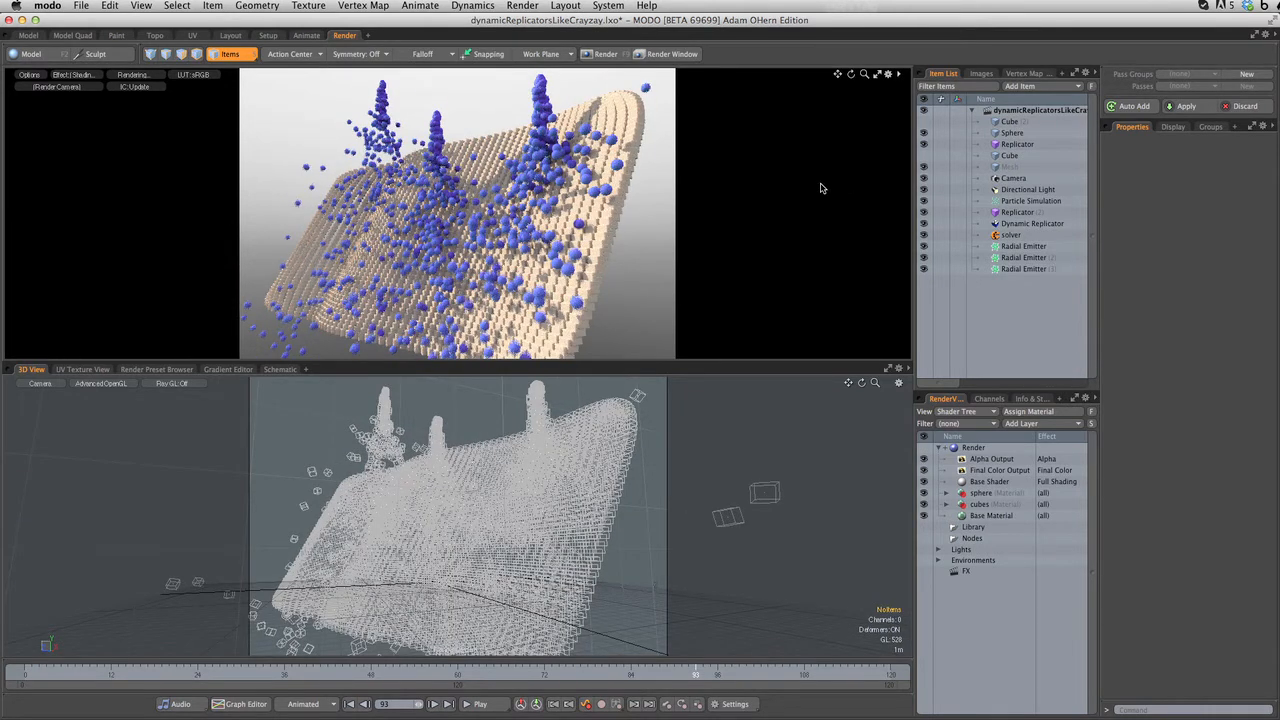
Step: Create a new empty scene, switch to the Setup layout and open the floating modeling palette
key("super+n")
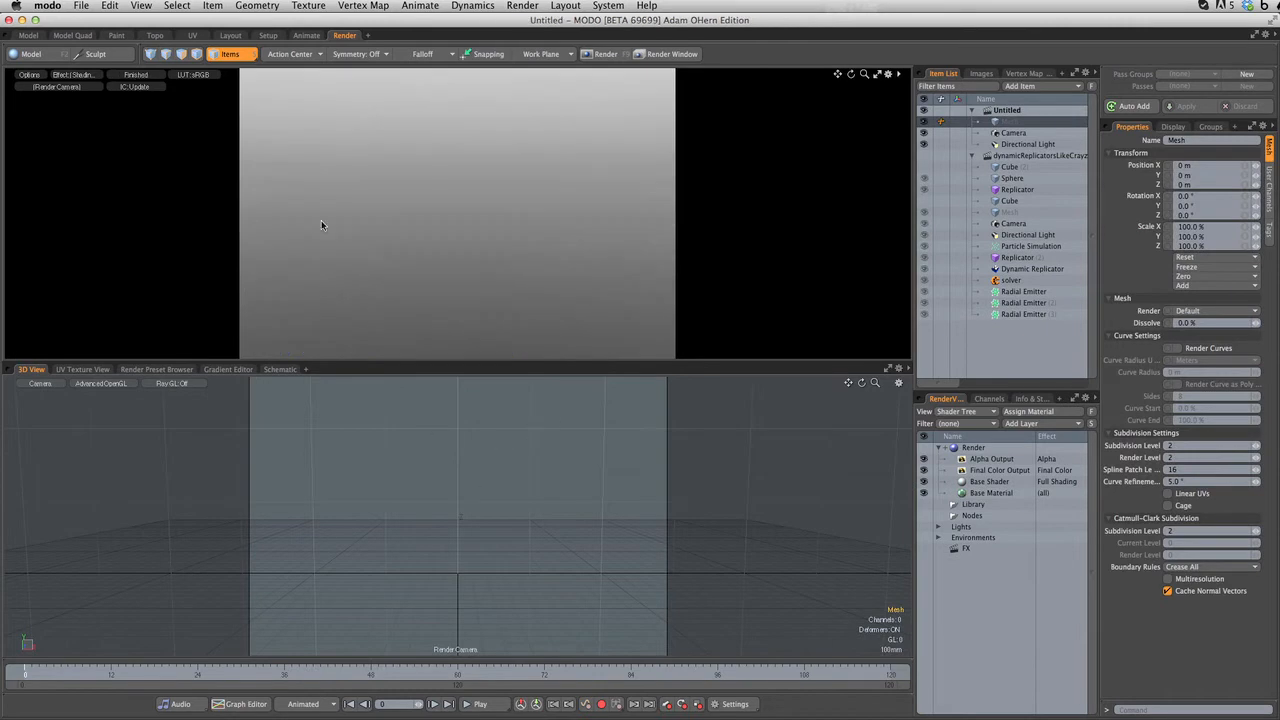
left_click(268, 35)
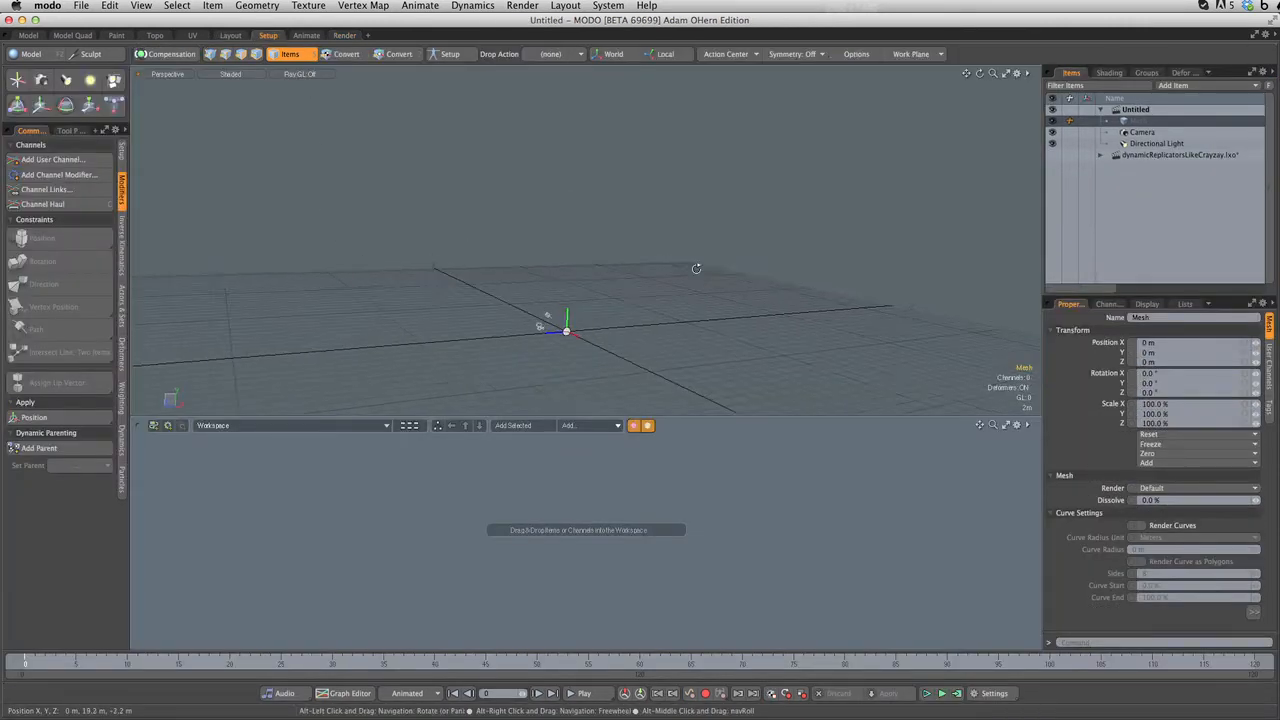
left_click_drag(582, 348, 432, 350, "ctrl+alt")
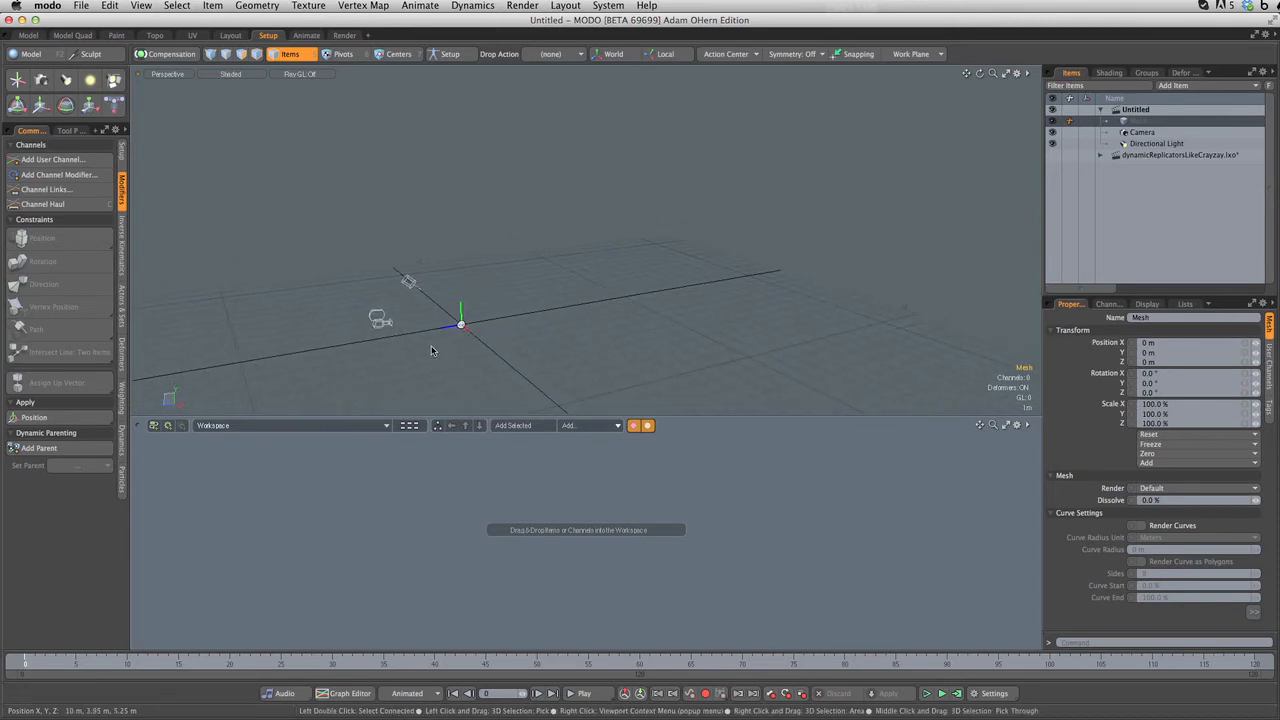
left_click(40, 56)
left_click_drag(241, 117, 214, 92)
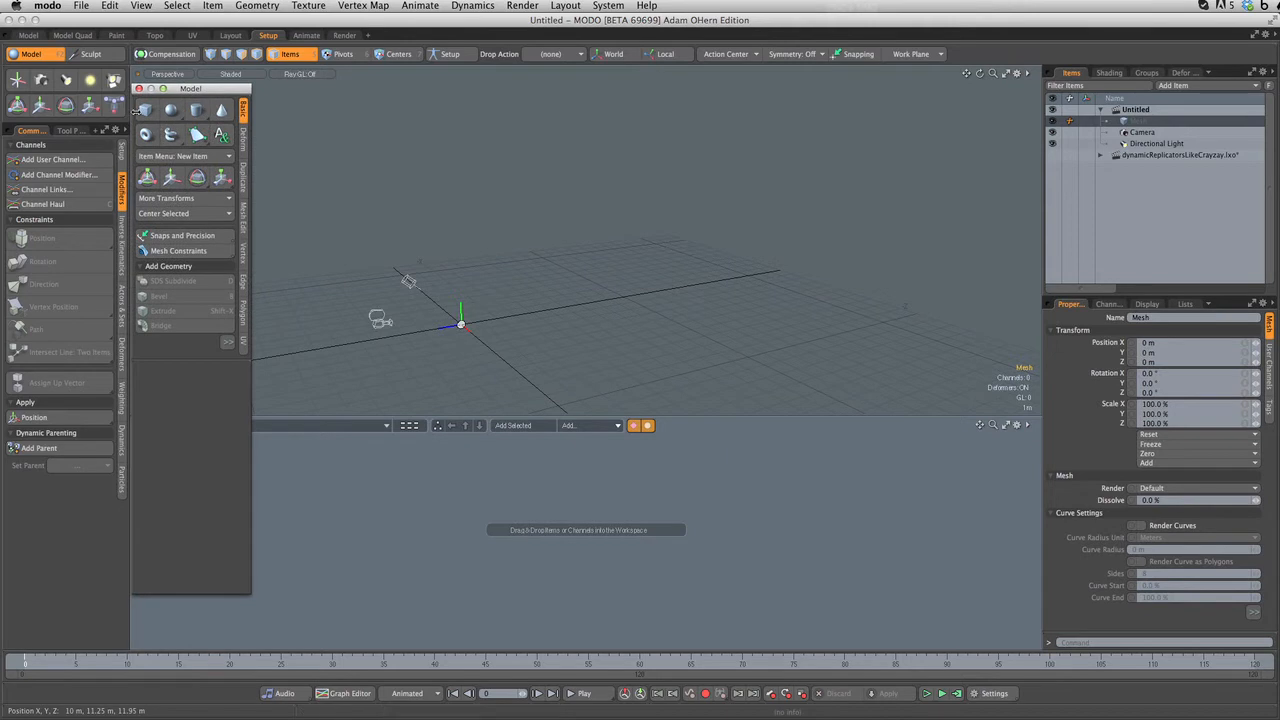
Step: Add a unit cube and a unit sphere at the origin, each as its own mesh item
left_click(145, 112, "shift")
left_click_drag(508, 302, 500, 335, "alt")
mouse_move(425, 300)
left_mouse_down("ctrl+alt")
mouse_move(478, 300)
mouse_move(363, 322)
mouse_move(406, 304)
left_mouse_up("ctrl+alt")
left_click(173, 112, "shift")
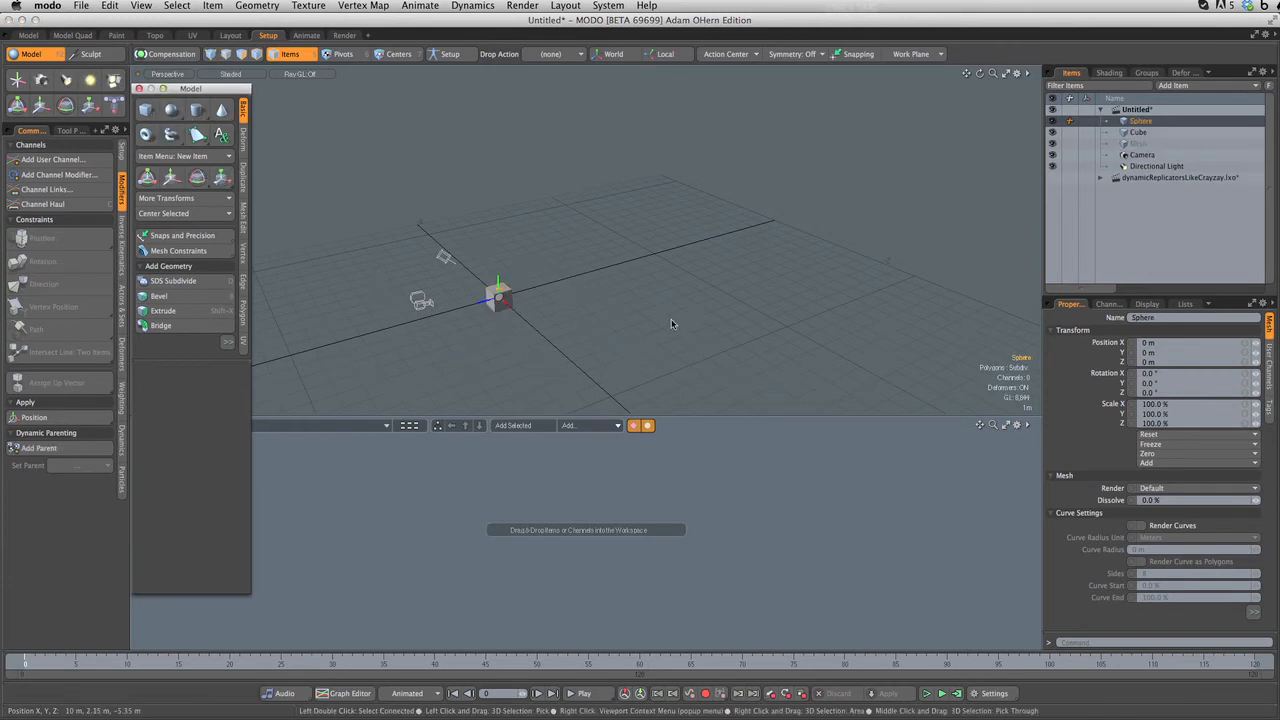
Step: Draw a flat upright rectangle about 40 m wide and 19.3 m high in the empty Mesh item with the Cube tool
left_click(1146, 143)
left_click_drag(360, 345, 625, 275, "alt")
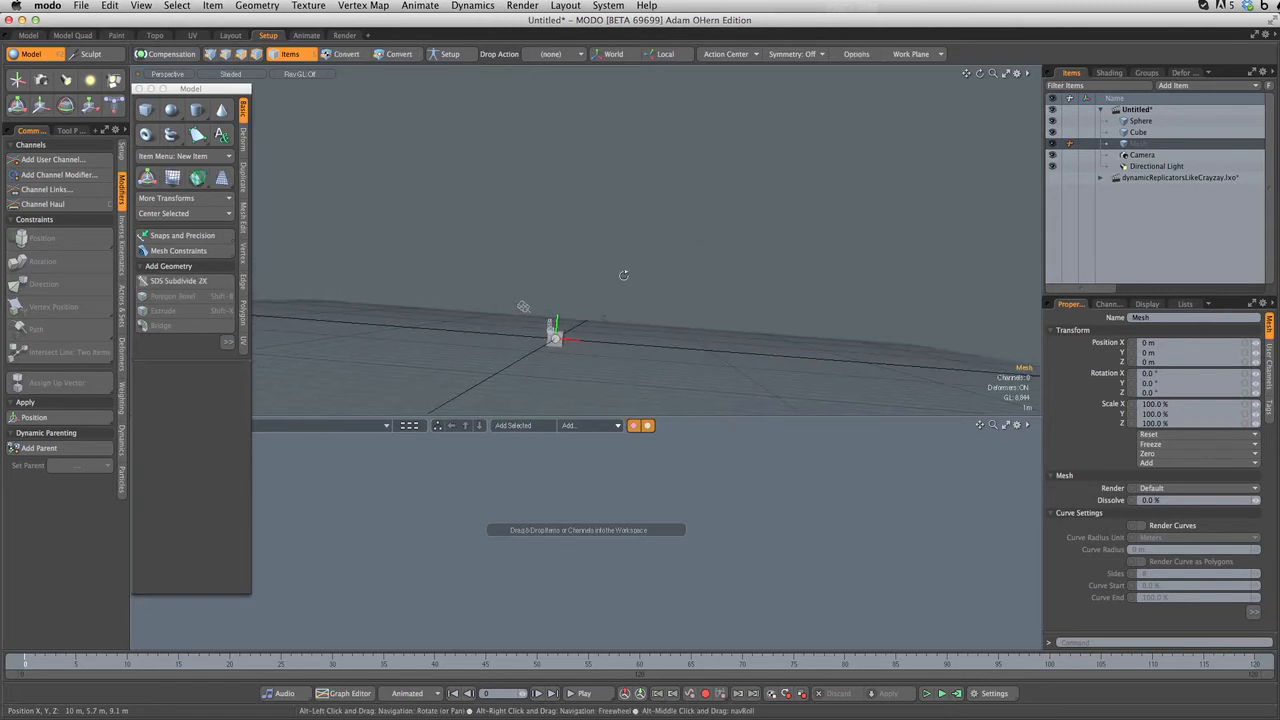
left_click(147, 110)
left_click_drag(358, 110, 950, 438)
left_click_drag(690, 330, 660, 262, "alt")
mouse_move(660, 262)
left_mouse_down("ctrl+alt")
mouse_move(629, 252)
mouse_move(646, 279)
left_mouse_up("ctrl+alt")
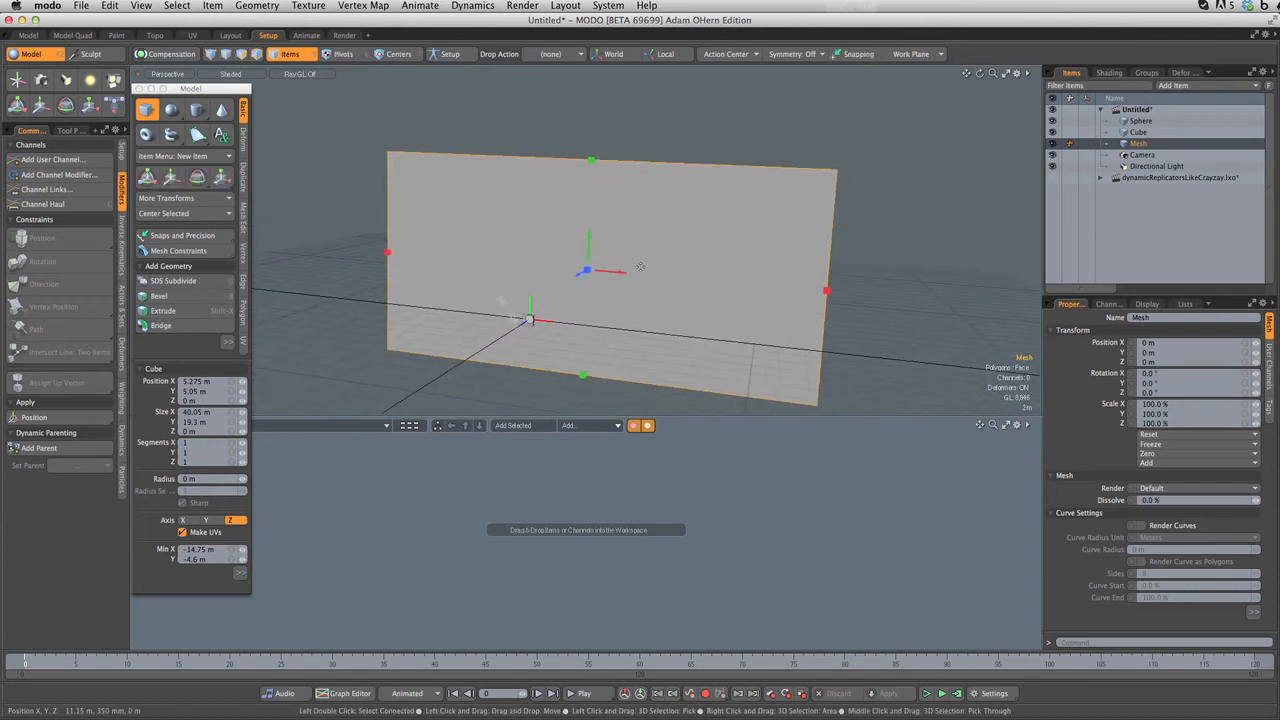
Step: Subdivide the rectangle's polygon once using the Faceted subdivision method
key("space")
key("3")
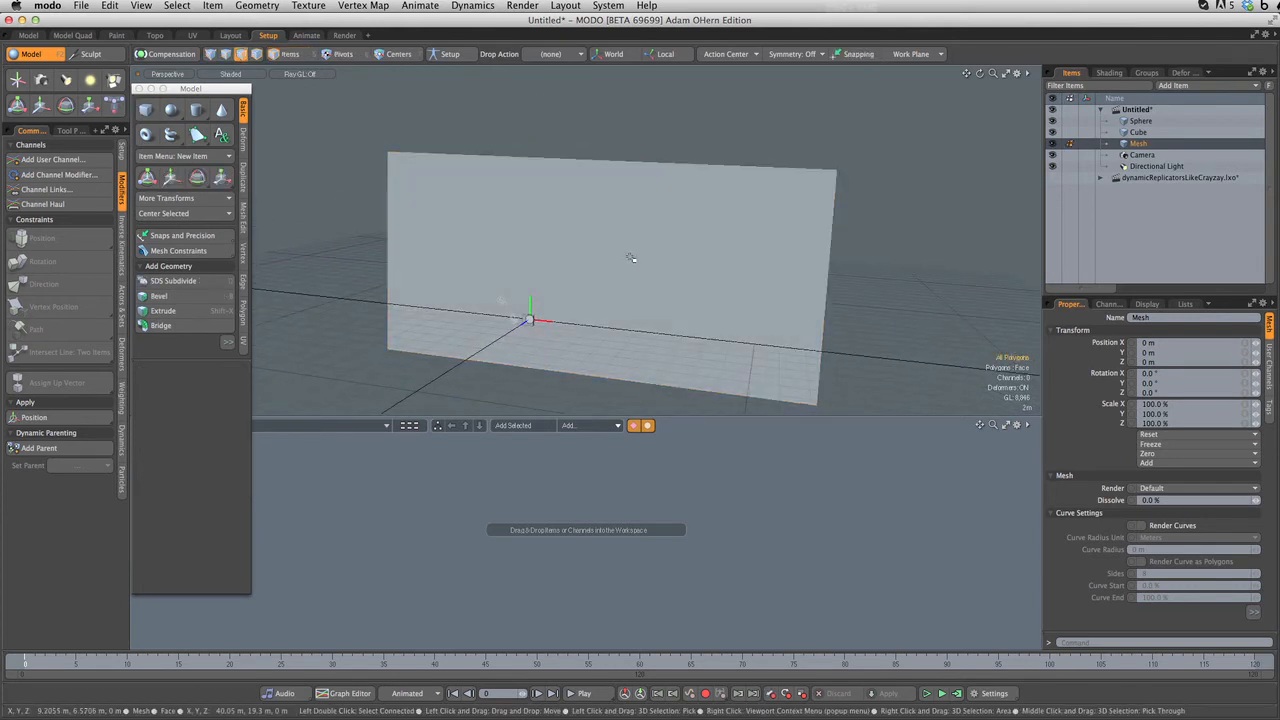
left_click(577, 300)
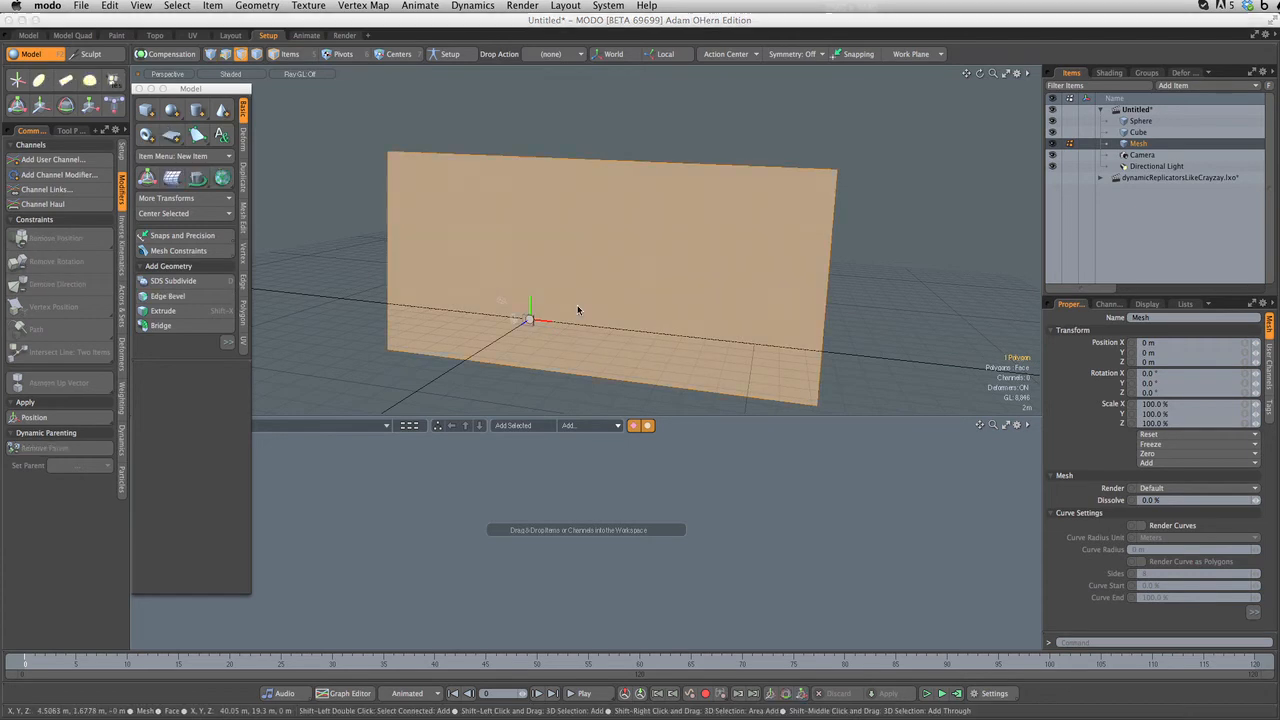
key("shift+d")
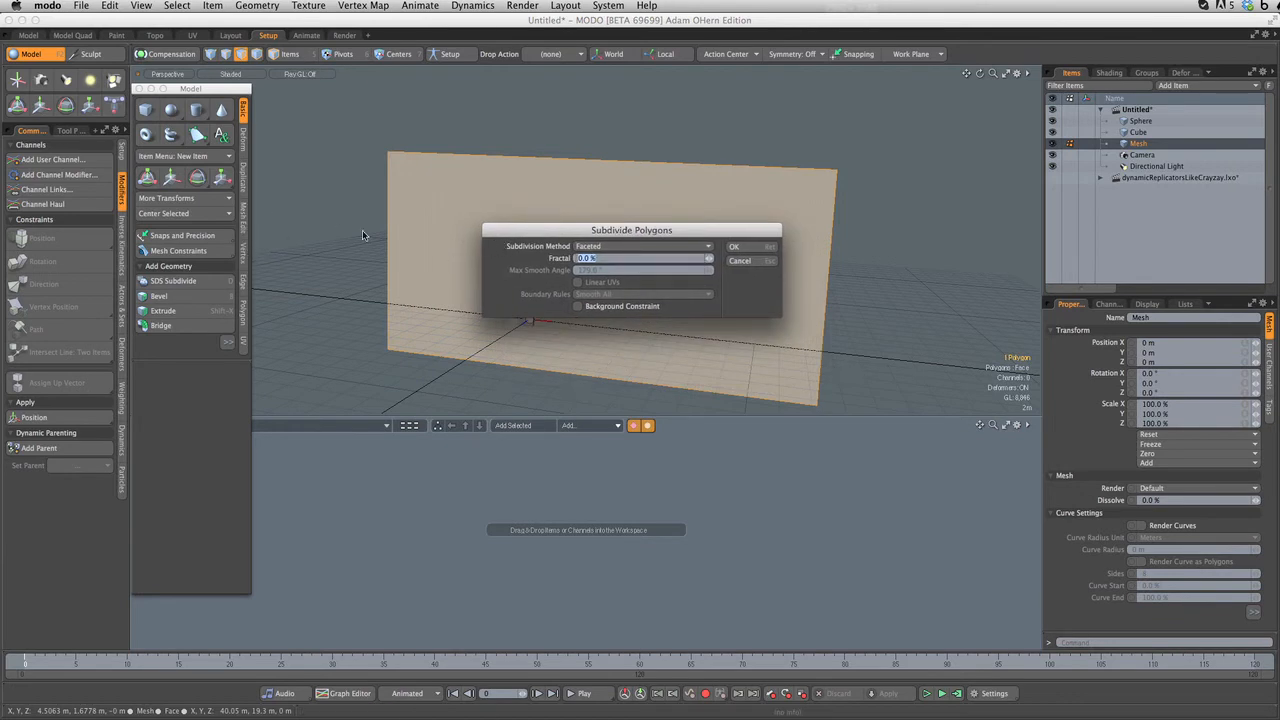
left_click(735, 247)
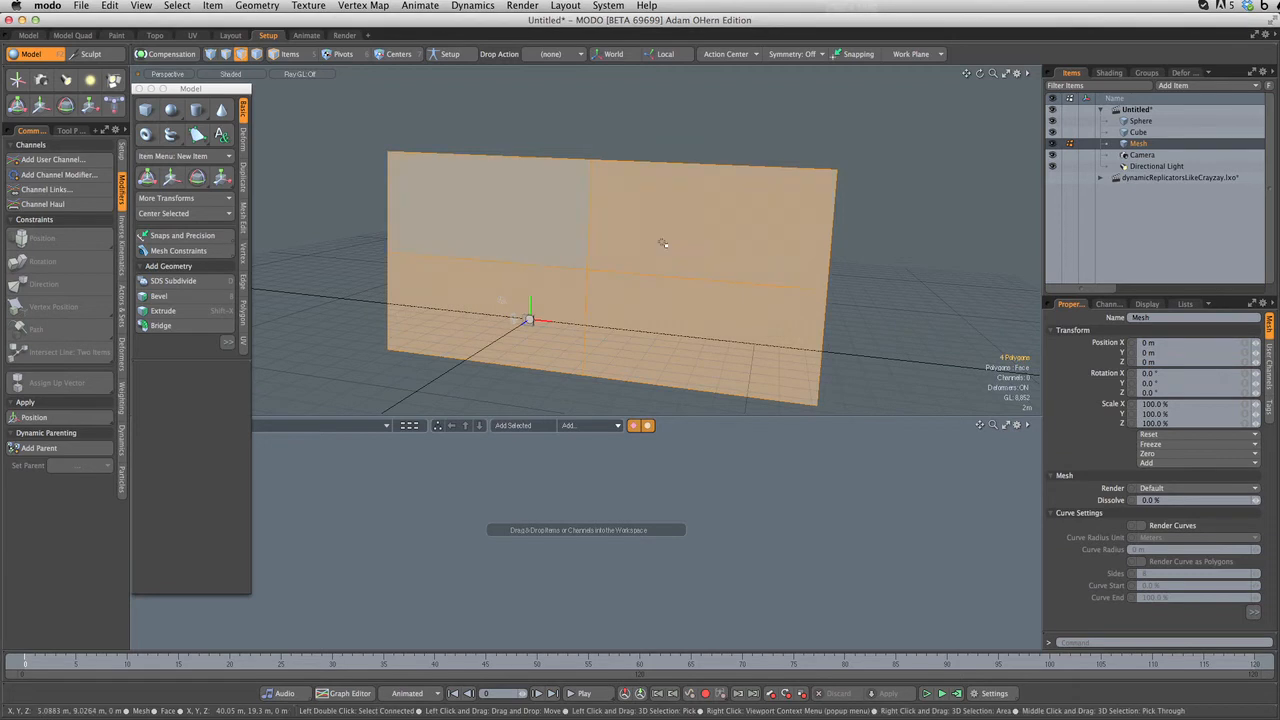
Step: Move the panel's vertical middle edge loop in depth so the panel folds along its centre
double_click(590, 236)
key("w")
left_click_drag(590, 236, 516, 341, "alt")
key("q")
Step: Move individual edges of the folded panel to make its shape more irregular
left_click(528, 188)
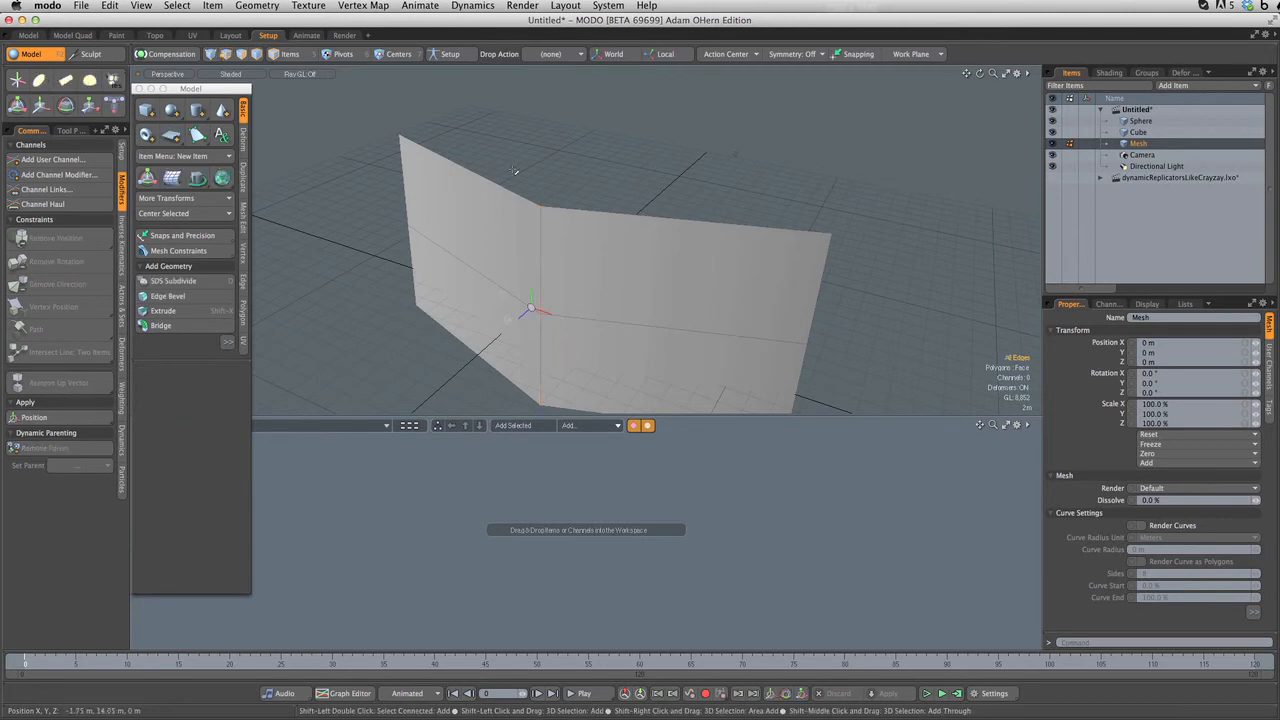
key("w")
left_click_drag(530, 217, 572, 188)
key("q")
left_click(592, 325)
left_click(485, 277, "shift")
key("w")
left_click_drag(530, 306, 523, 315)
key("q")
key("Escape")
Step: Move the panel's horizontal middle edge loop by about -1.9 m in Y and 650 mm in Z, leaving no edges selected
left_click_drag(626, 214, 750, 233, "alt")
double_click(642, 250)
key("w")
left_click_drag(596, 207, 581, 224)
left_click_drag(563, 272, 552, 276)
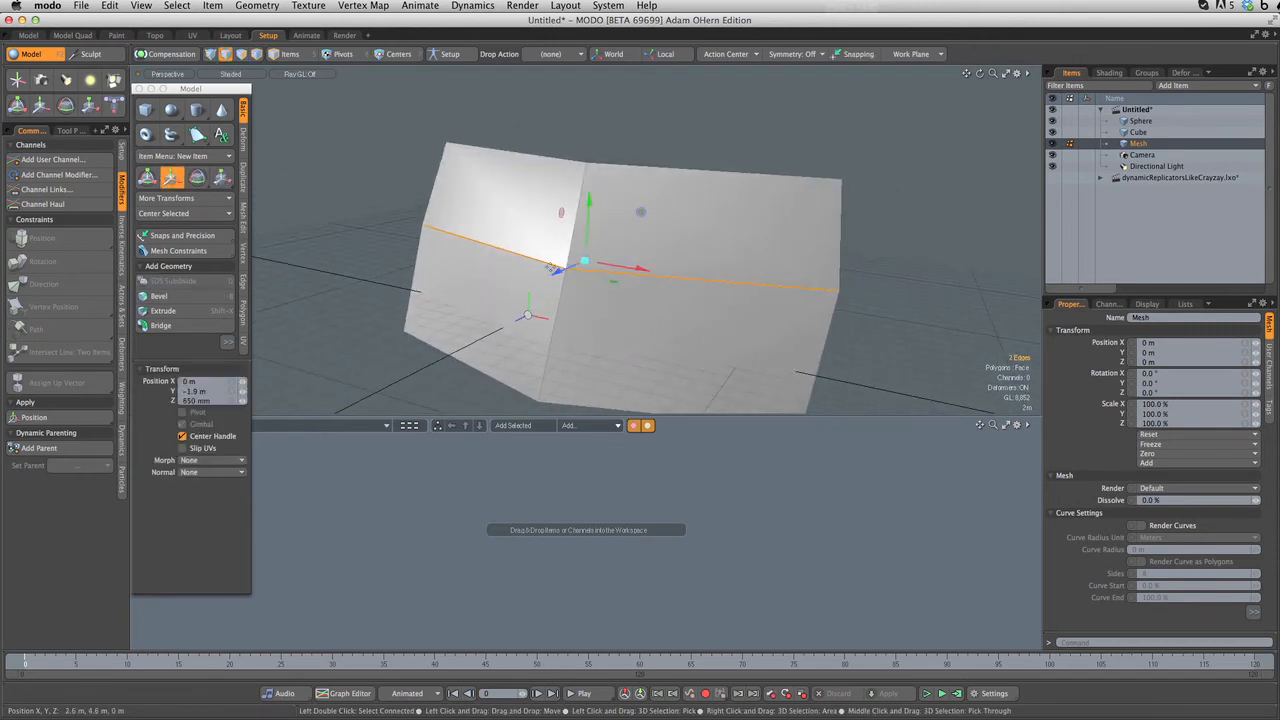
key("q")
key("Escape")
Step: Convert the panel to a subdivision surface and subdivide it twice into a denser grid
left_click_drag(710, 212, 628, 271, "alt")
key("Tab")
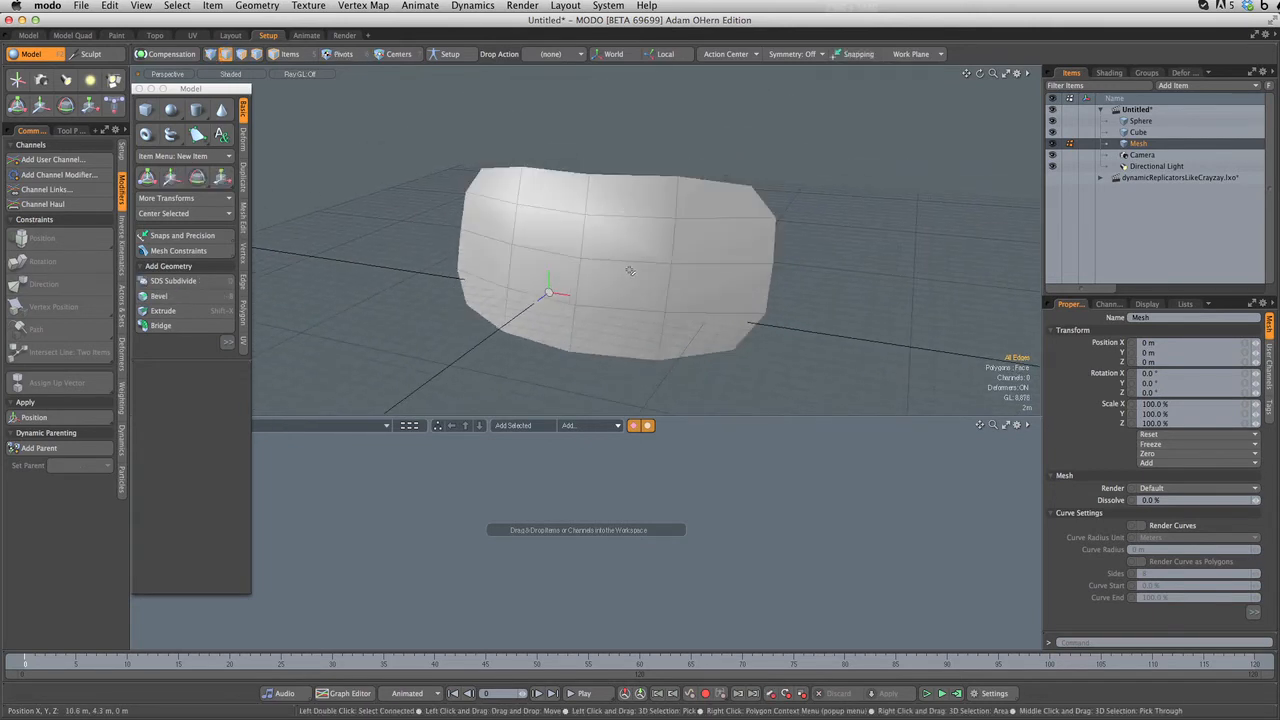
key("d")
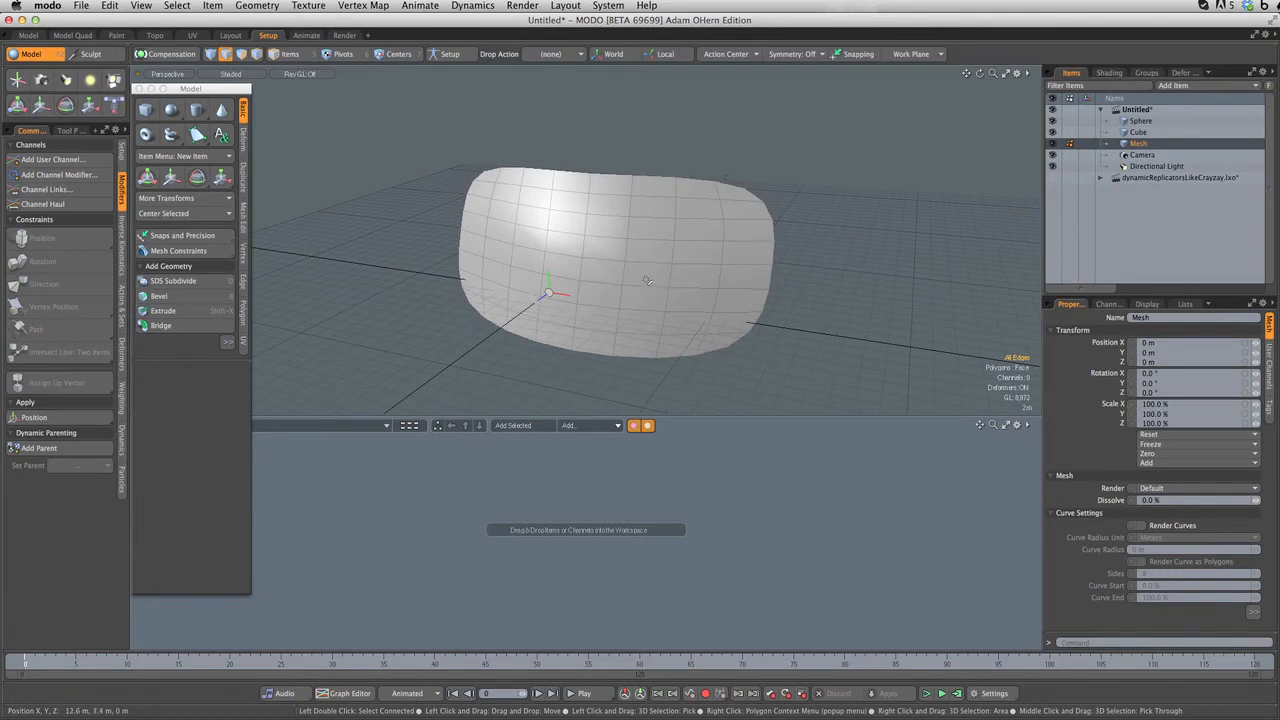
key("d")
Step: Scale up the curved panel and move it away from the cube and sphere at the origin
left_click_drag(646, 280, 450, 286, "alt")
key("r")
key("w")
key("q")
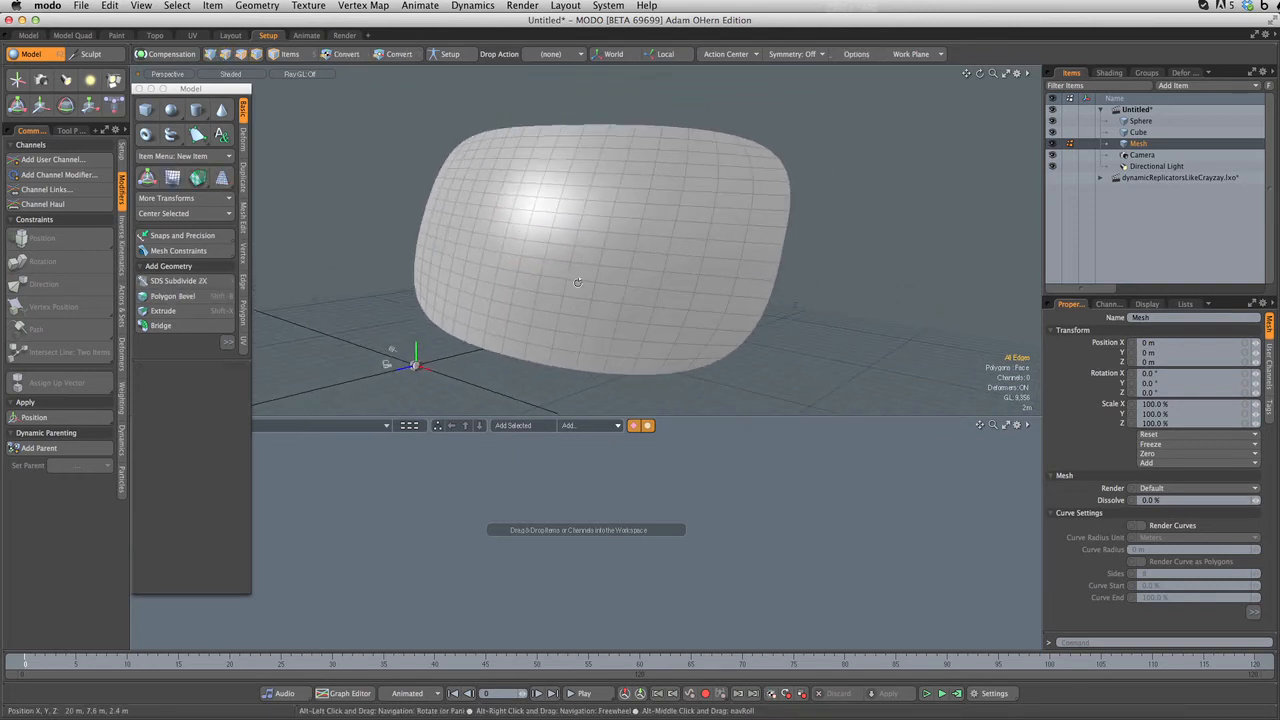
Step: Add a Replicator item with Cube as its prototype and Mesh as its point source
left_click(1199, 86)
mouse_move(1201, 197)
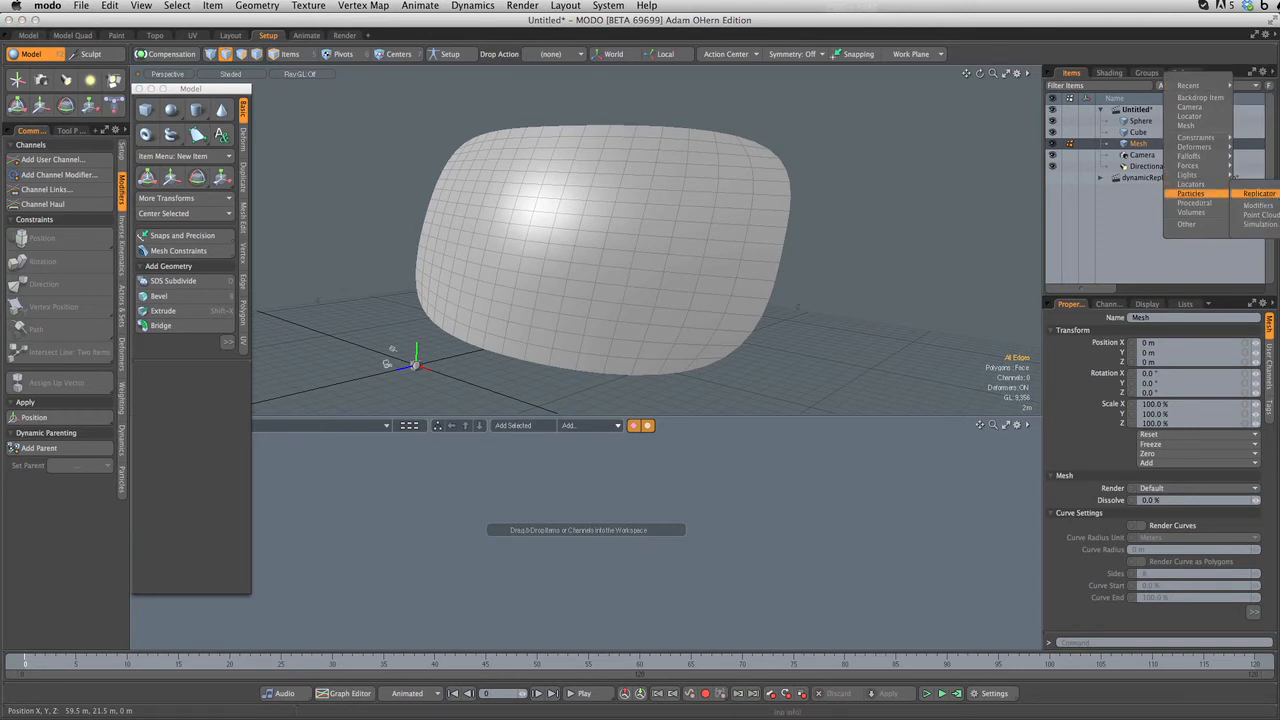
left_click(1258, 193)
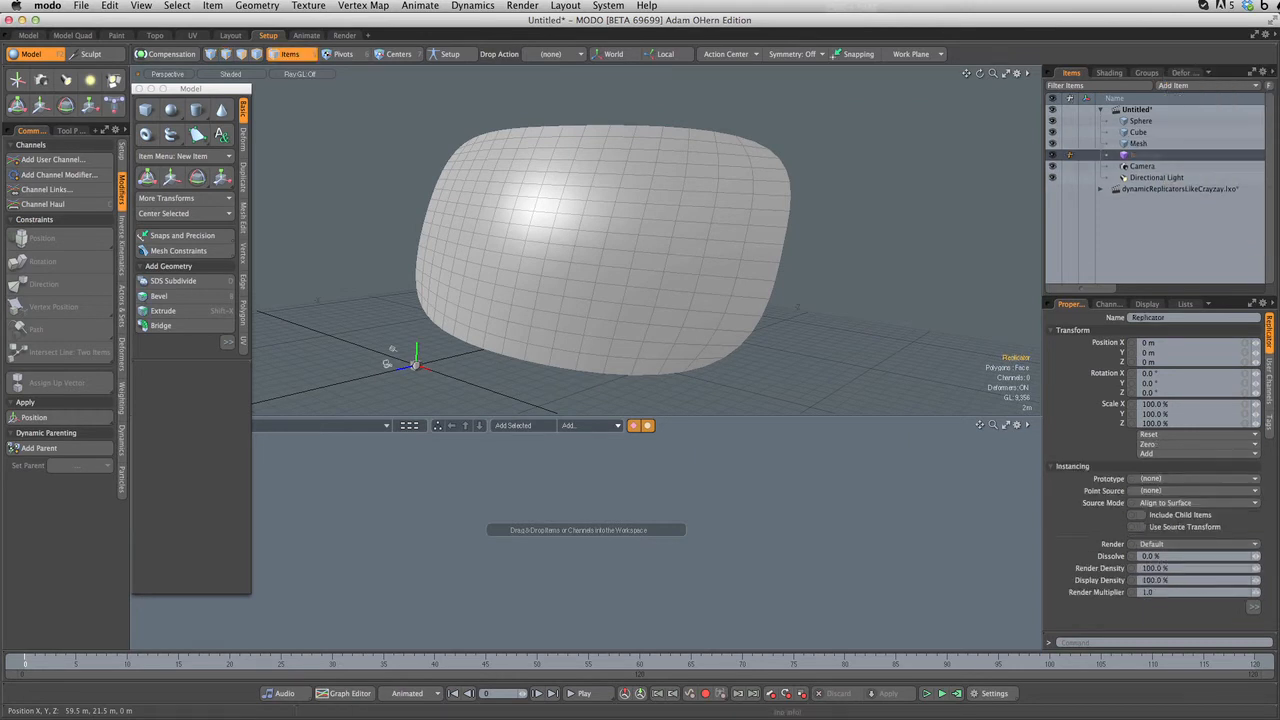
left_click(1158, 480)
left_click(1185, 489)
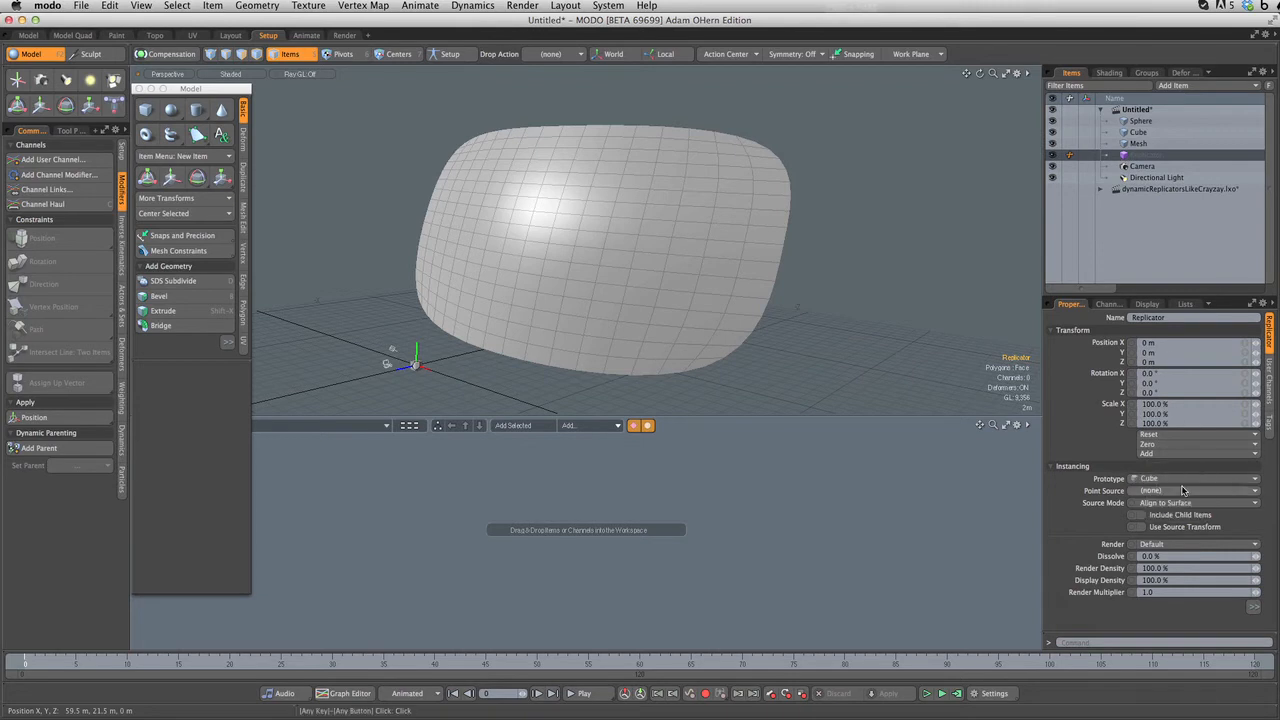
left_click(1166, 490)
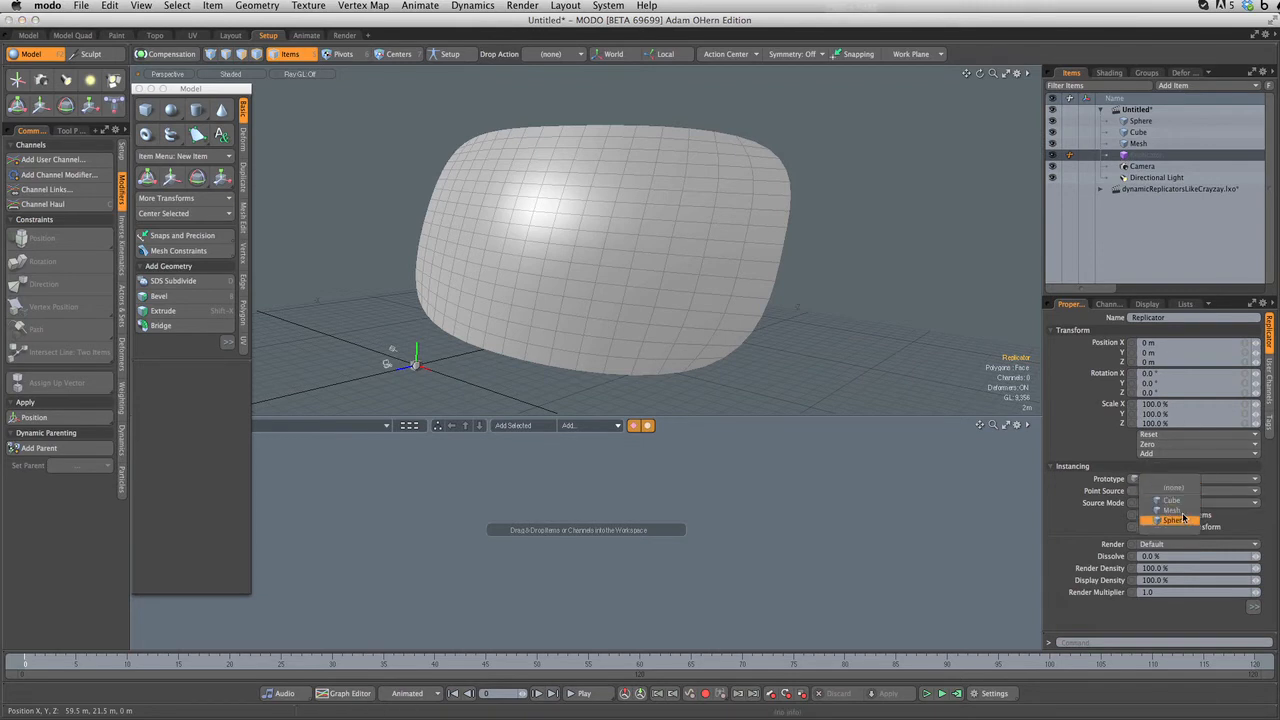
left_click(1183, 511)
Step: Set the replicator's source mode to Point Data
left_click_drag(606, 218, 545, 212, "alt")
left_click_drag(545, 212, 715, 212, "alt")
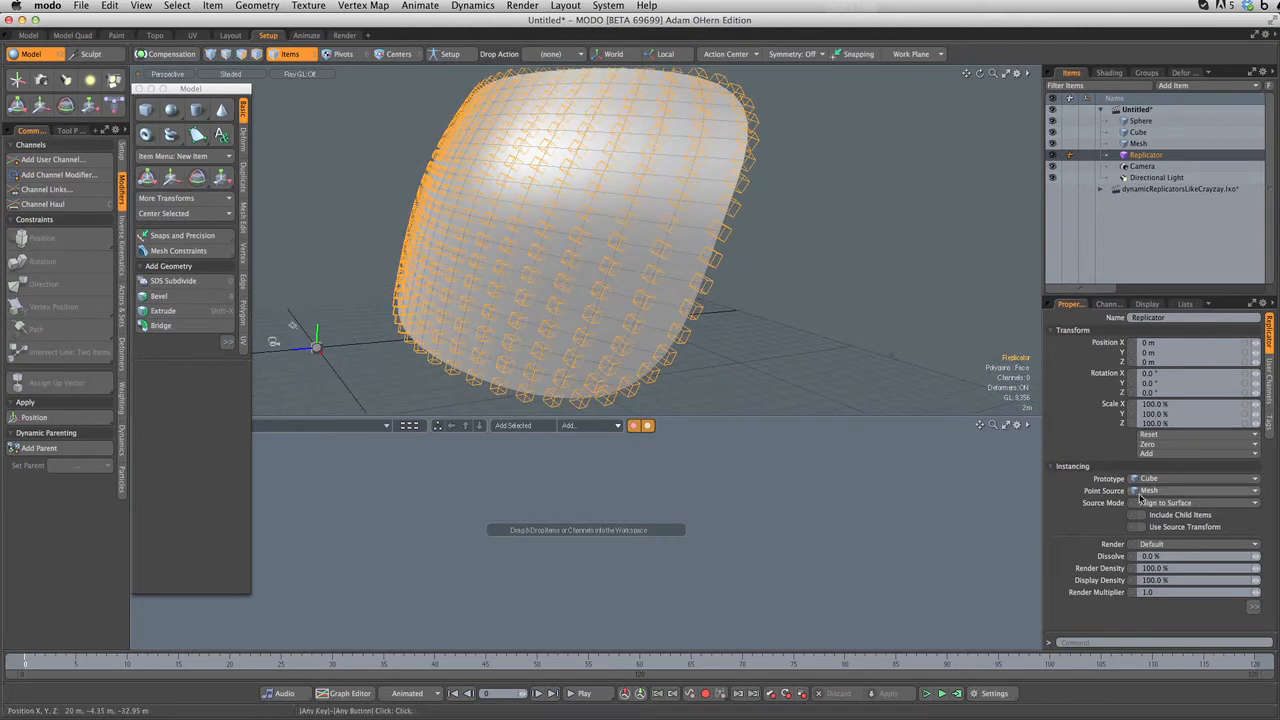
left_click(1175, 503)
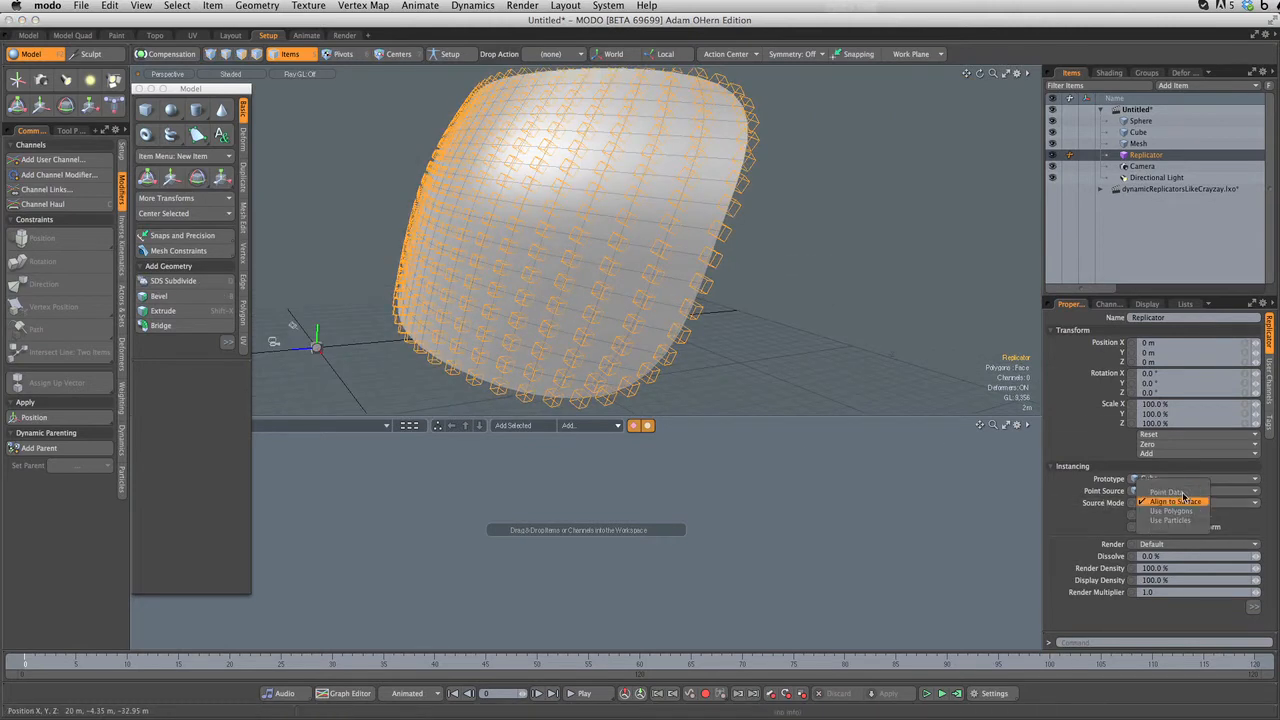
left_click(1166, 492)
left_click_drag(560, 230, 560, 268, "alt")
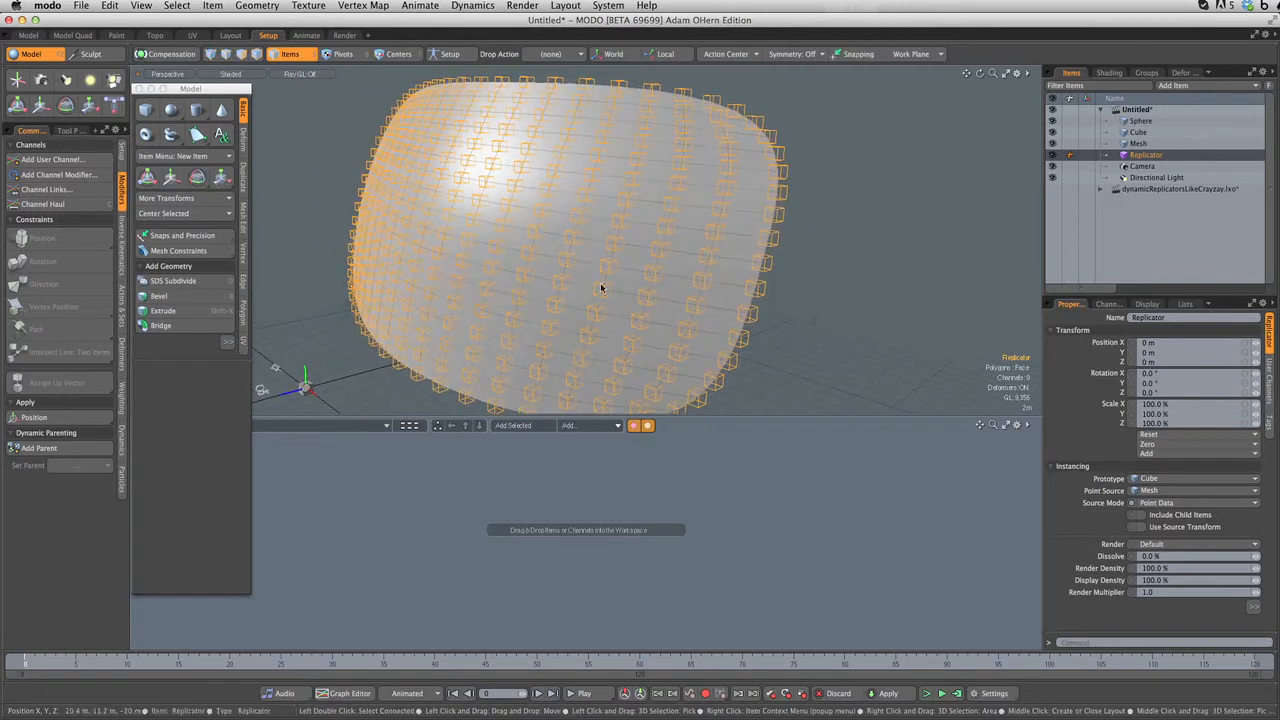
Step: Subdivide the Mesh item's polygons once more to increase the number of replicated cubes
left_click(606, 306)
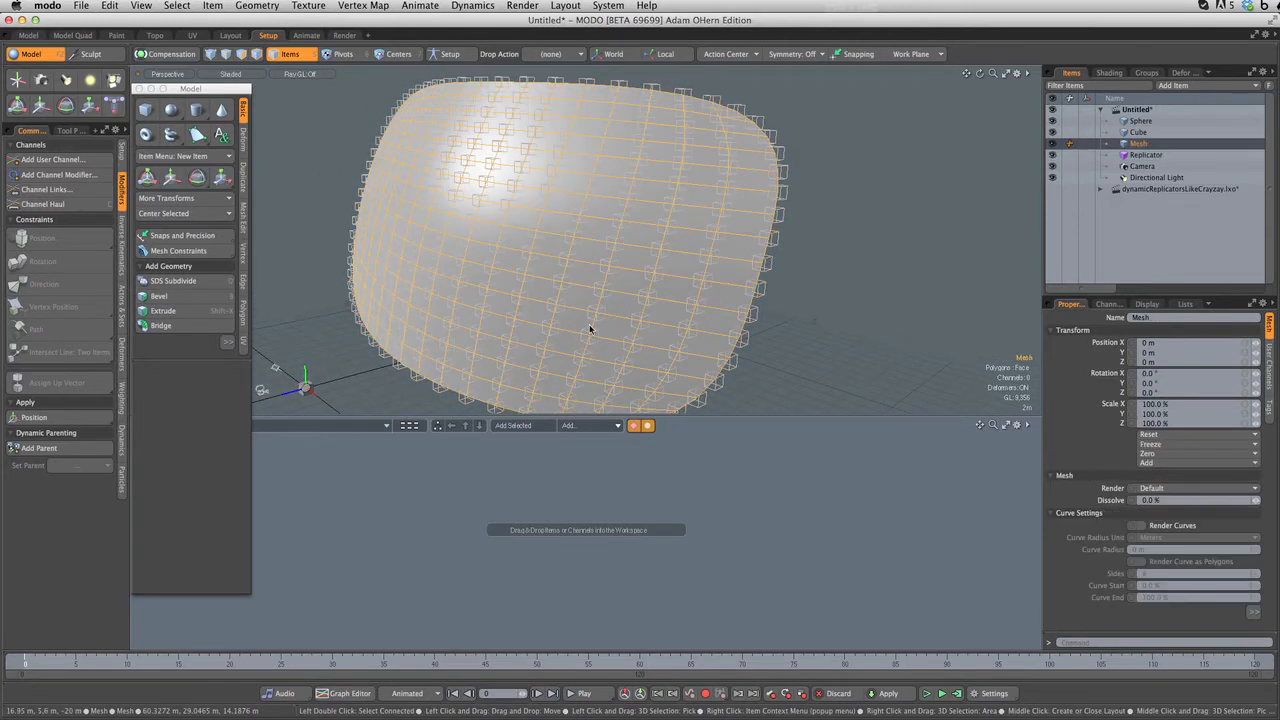
key("3")
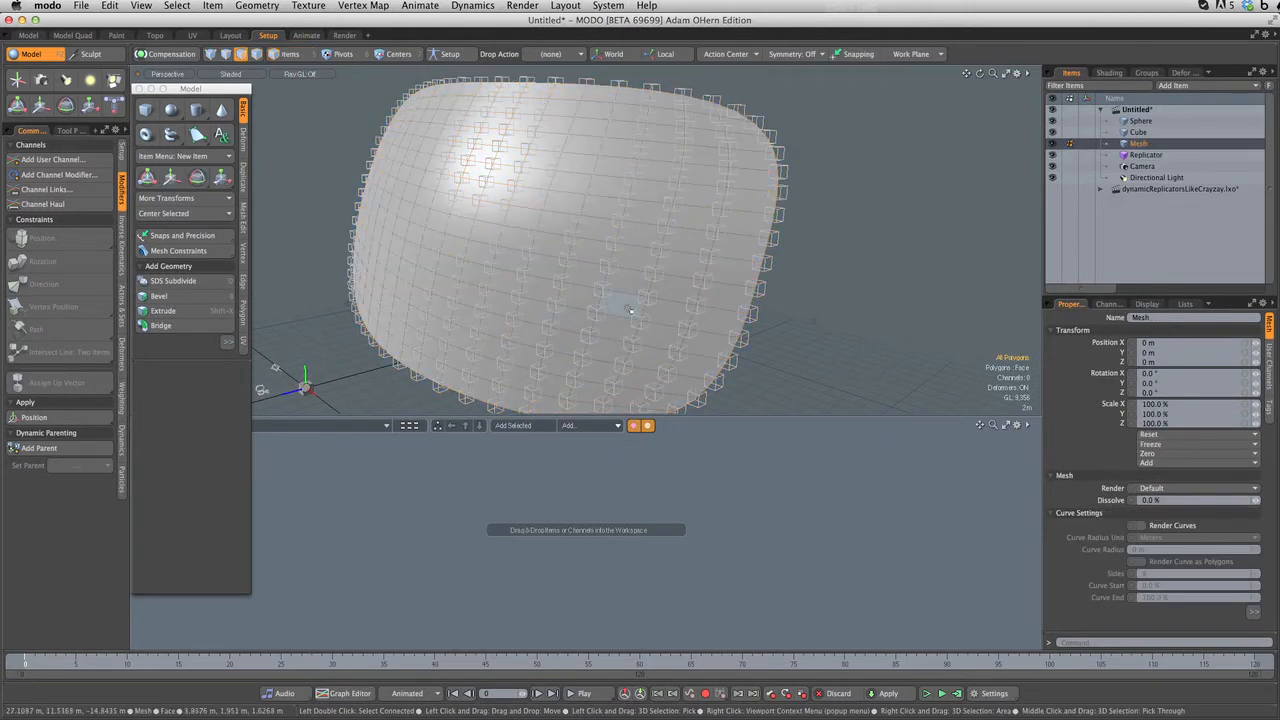
key("d")
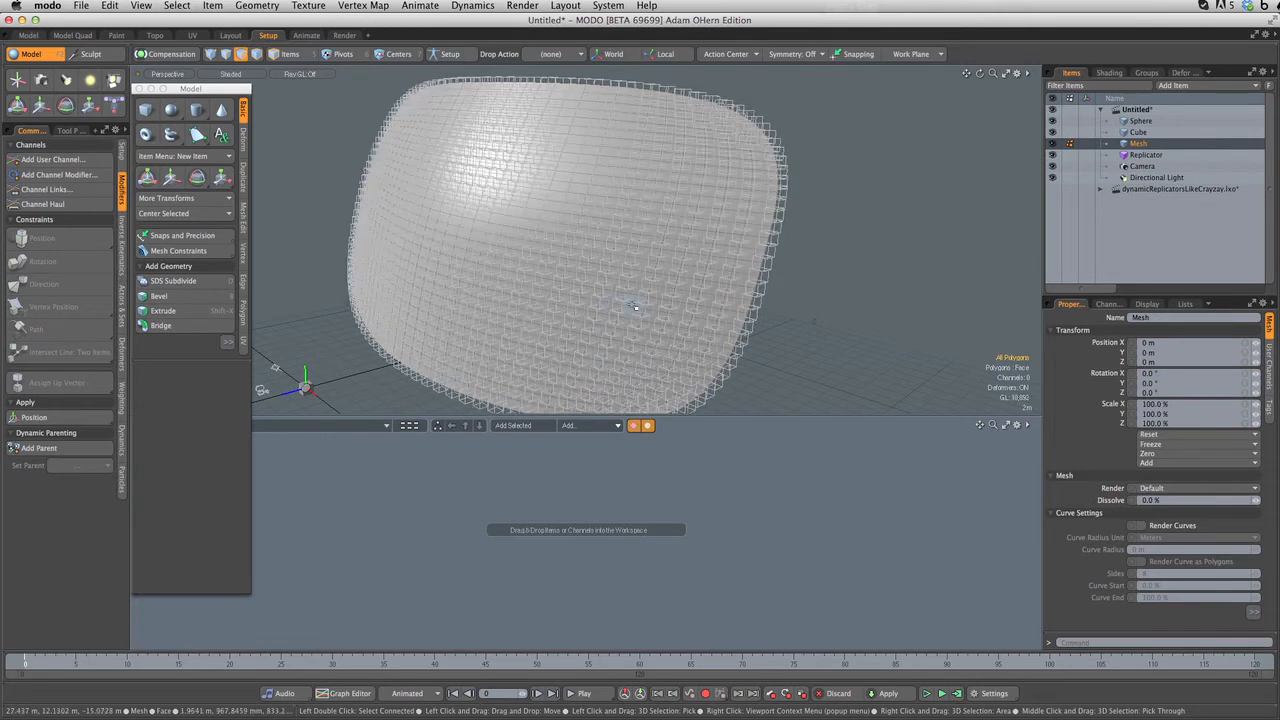
Step: Scale the curved panel to adjust the spacing between the replicated cubes
left_click_drag(635, 305, 819, 289, "alt")
key("r")
left_click_drag(465, 273, 555, 255, "alt+shift")
left_click_drag(513, 300, 365, 298, "alt")
key("q")
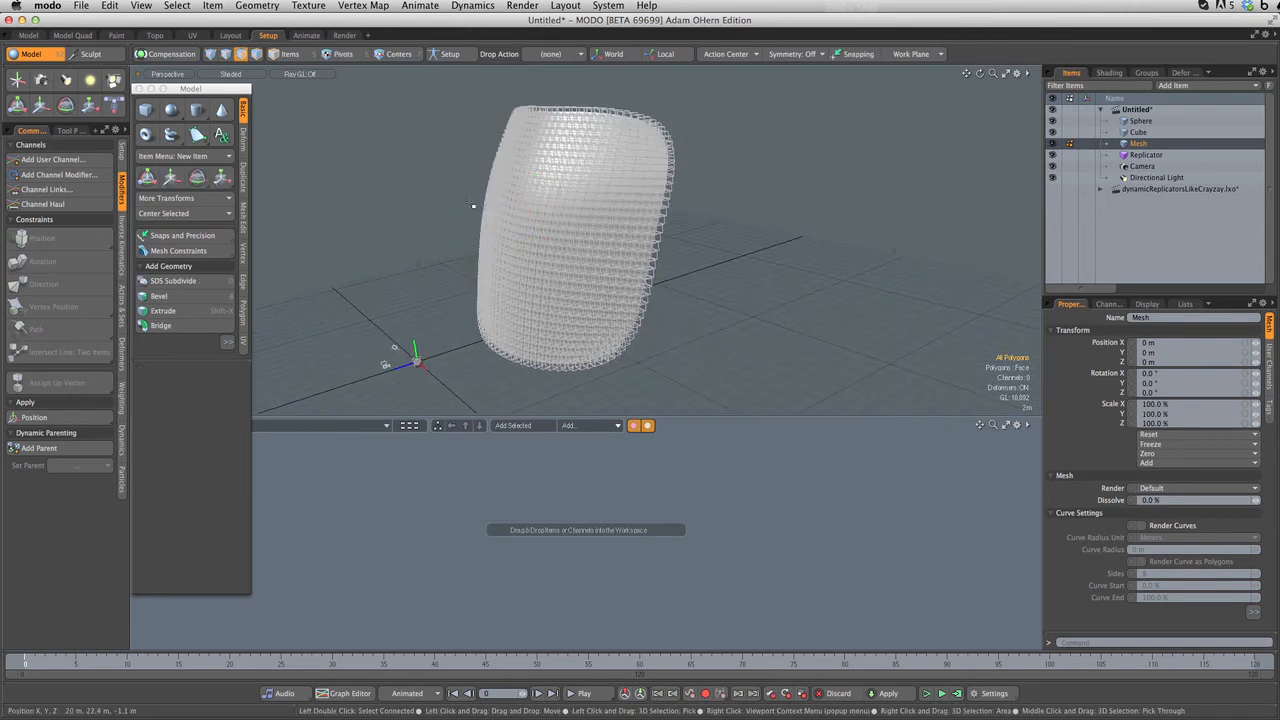
Step: Hide the source Mesh item and select the prototype Cube item
left_click_drag(545, 247, 385, 234, "alt")
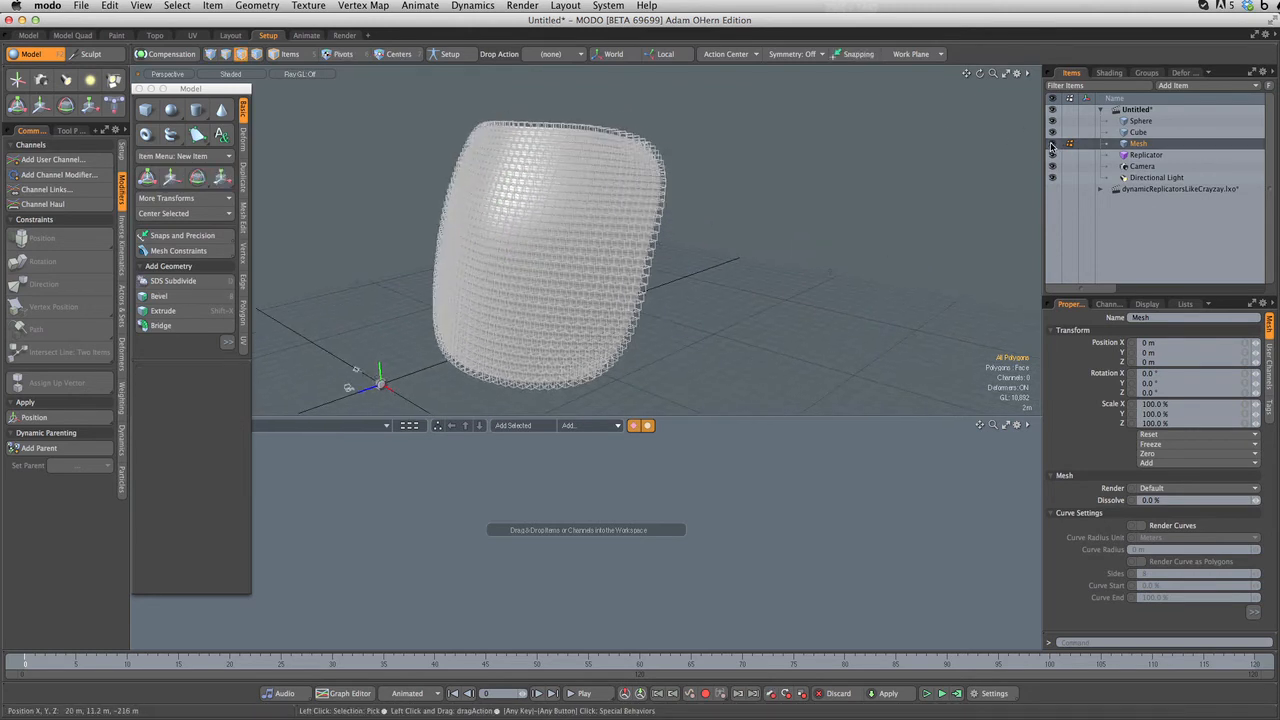
left_click(1053, 144)
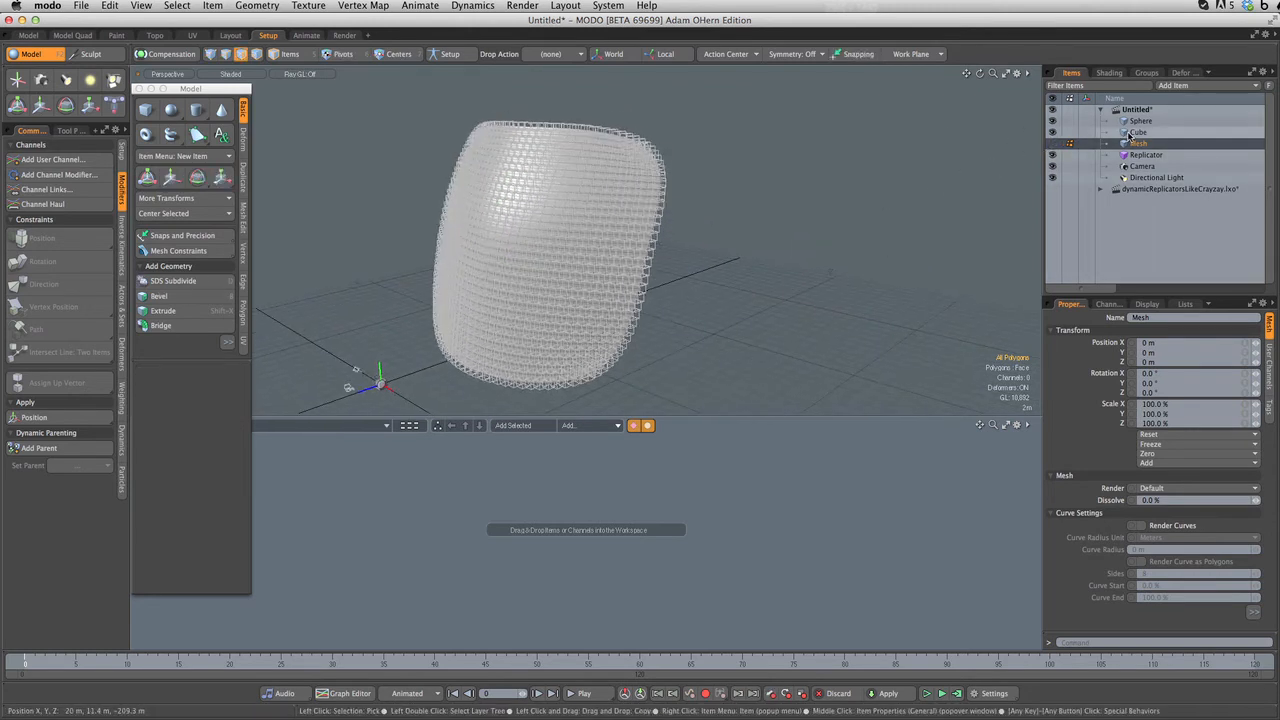
left_click(1138, 132)
left_click_drag(687, 244, 686, 284, "alt")
left_click_drag(591, 301, 690, 312, "ctrl+alt")
mouse_move(610, 320)
left_mouse_down("alt")
mouse_move(477, 356)
mouse_move(600, 325)
left_mouse_up("alt")
left_click_drag(700, 310, 537, 219, "ctrl+alt")
Step: Switch to the Render layout and reposition the render camera to frame the replicated cube wall
left_click(345, 36)
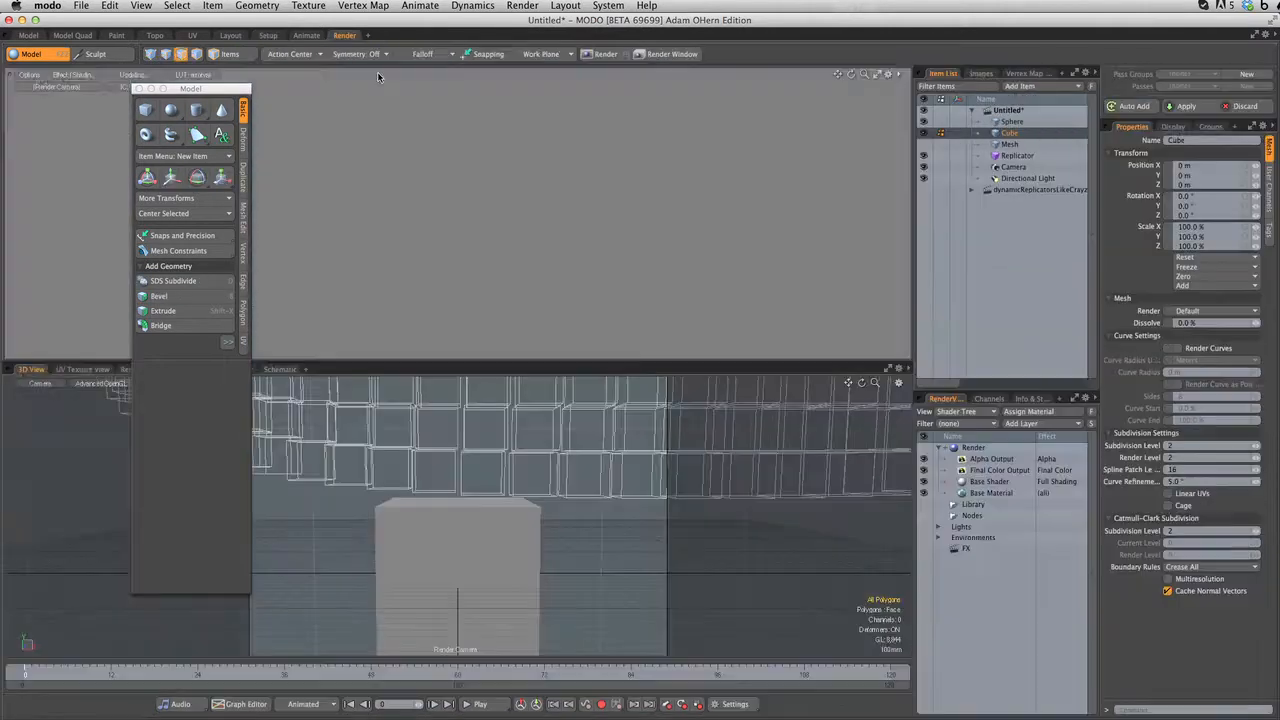
left_click_drag(525, 268, 537, 195, "alt+shift")
left_click_drag(306, 282, 292, 284, "ctrl+alt")
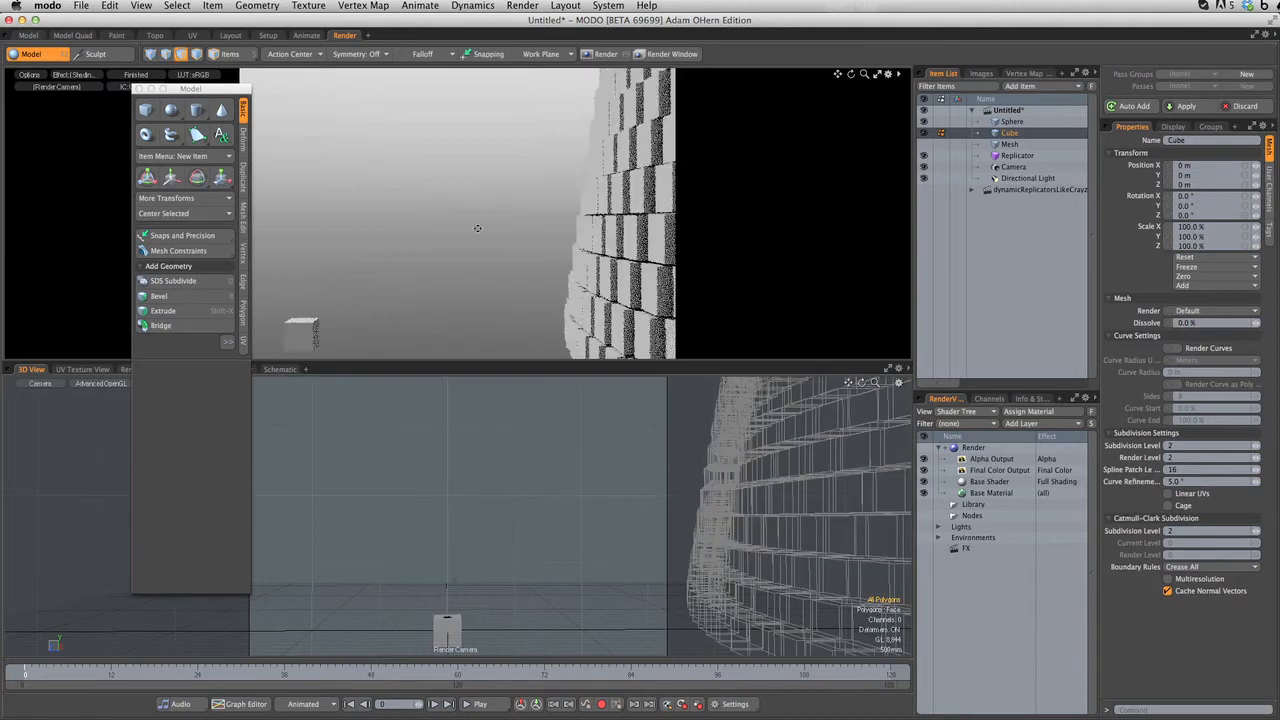
left_click_drag(477, 226, 492, 232, "alt")
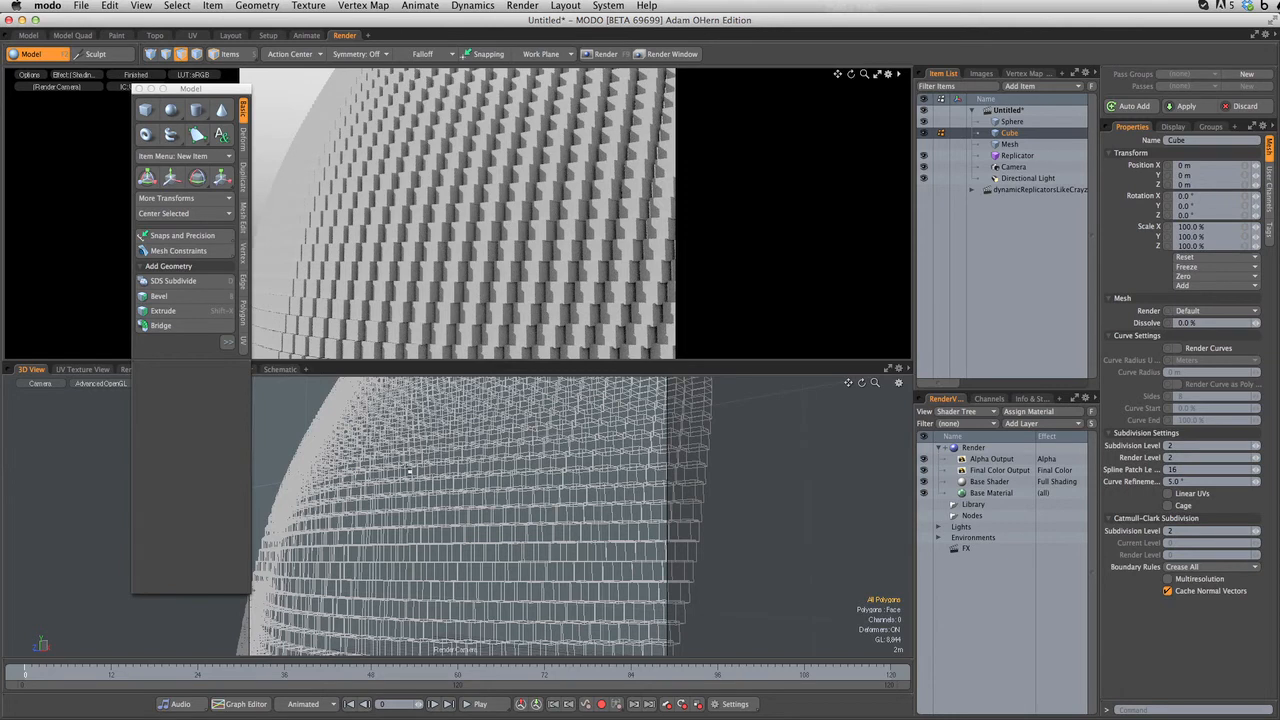
Step: Switch to the Setup layout and add a Radial Emitter particle source to the scene
left_click(268, 36)
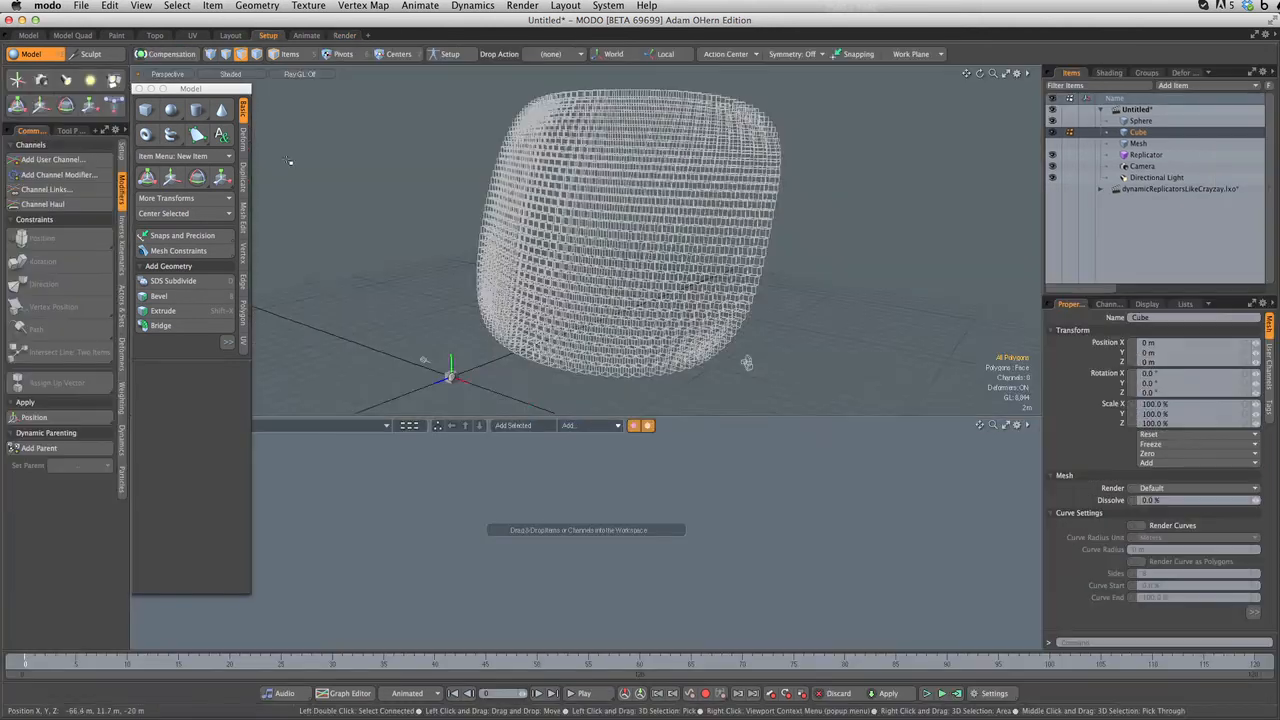
left_click_drag(743, 363, 537, 302, "alt")
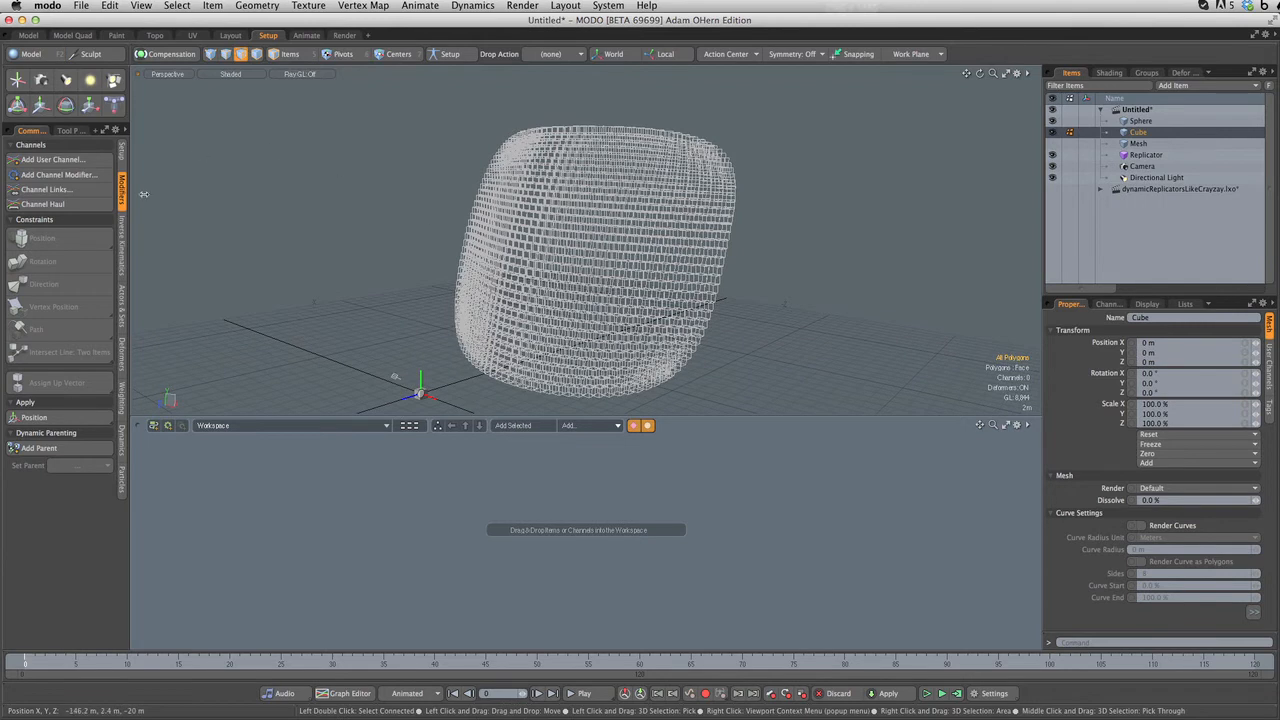
left_click(122, 477)
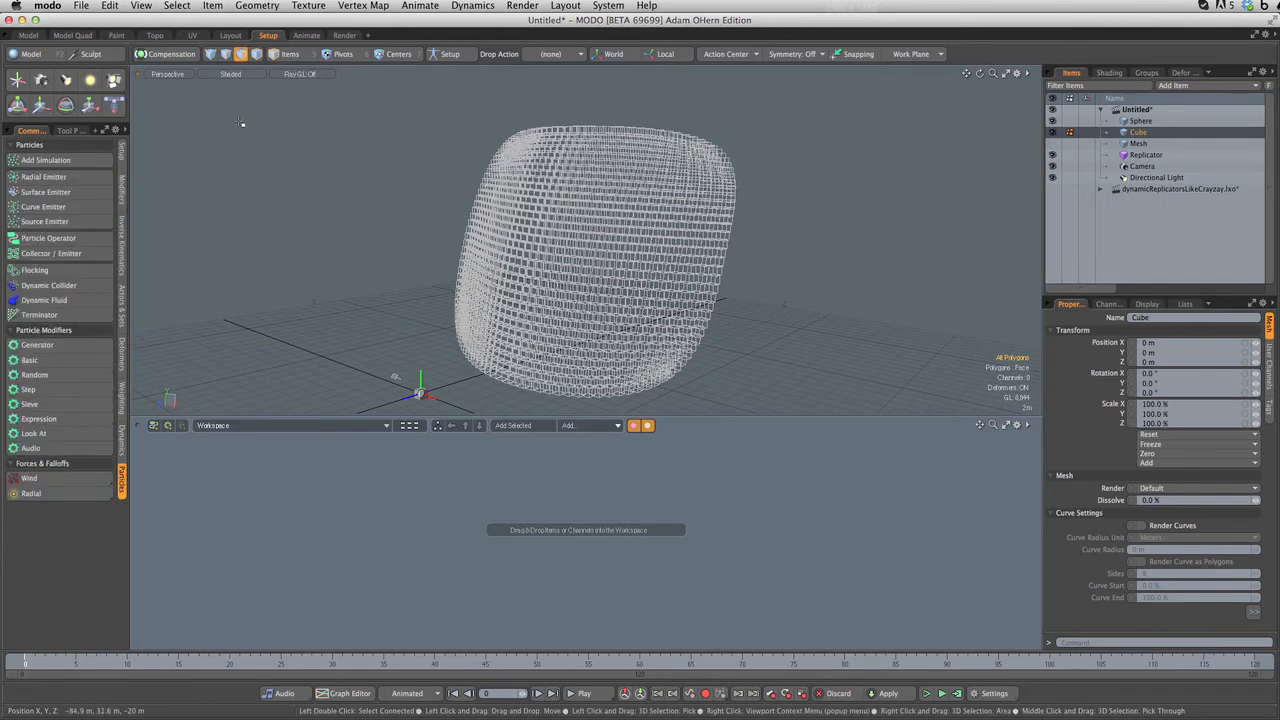
left_click(88, 178)
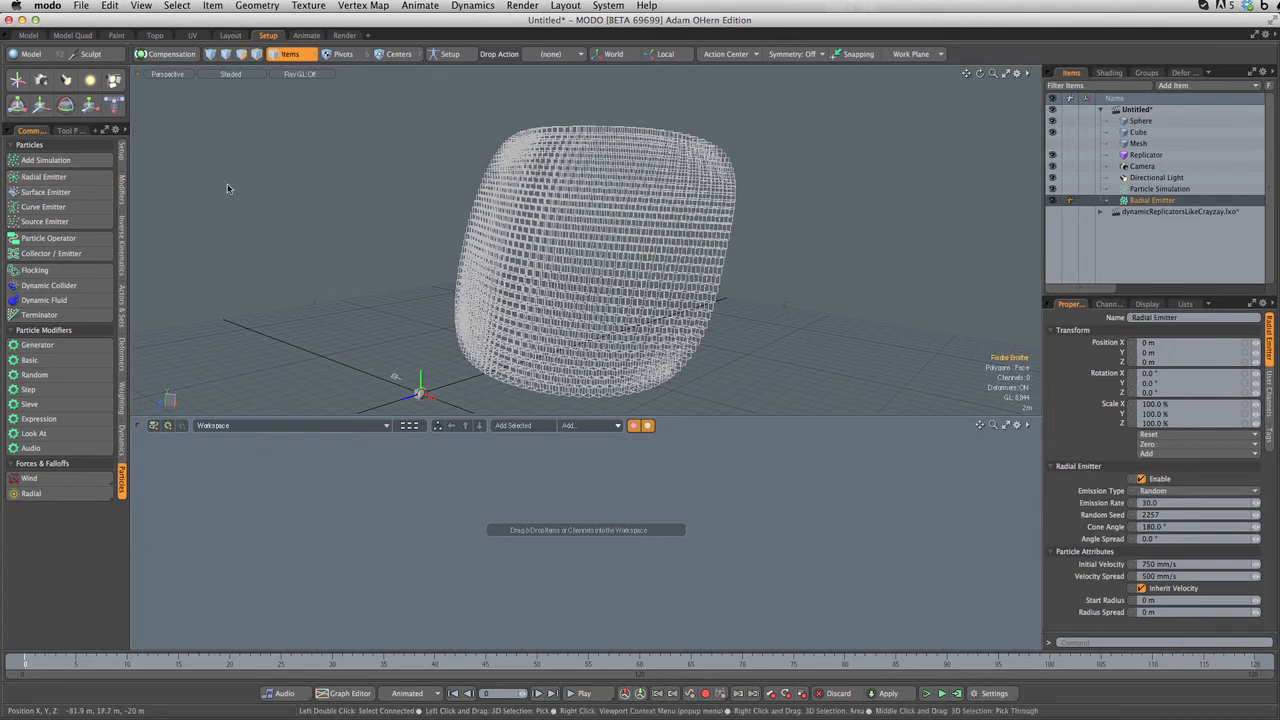
Step: Move the radial emitter just above the top of the cube wall, at about X 11 m, Y 33.6 m, Z -11.9 m
key("w")
left_click_drag(400, 353, 549, 97)
left_click_drag(650, 88, 476, 91, "alt")
key("space")
left_click_drag(509, 156, 637, 143, "alt")
key("w")
key("space")
left_click_drag(658, 288, 666, 240, "alt")
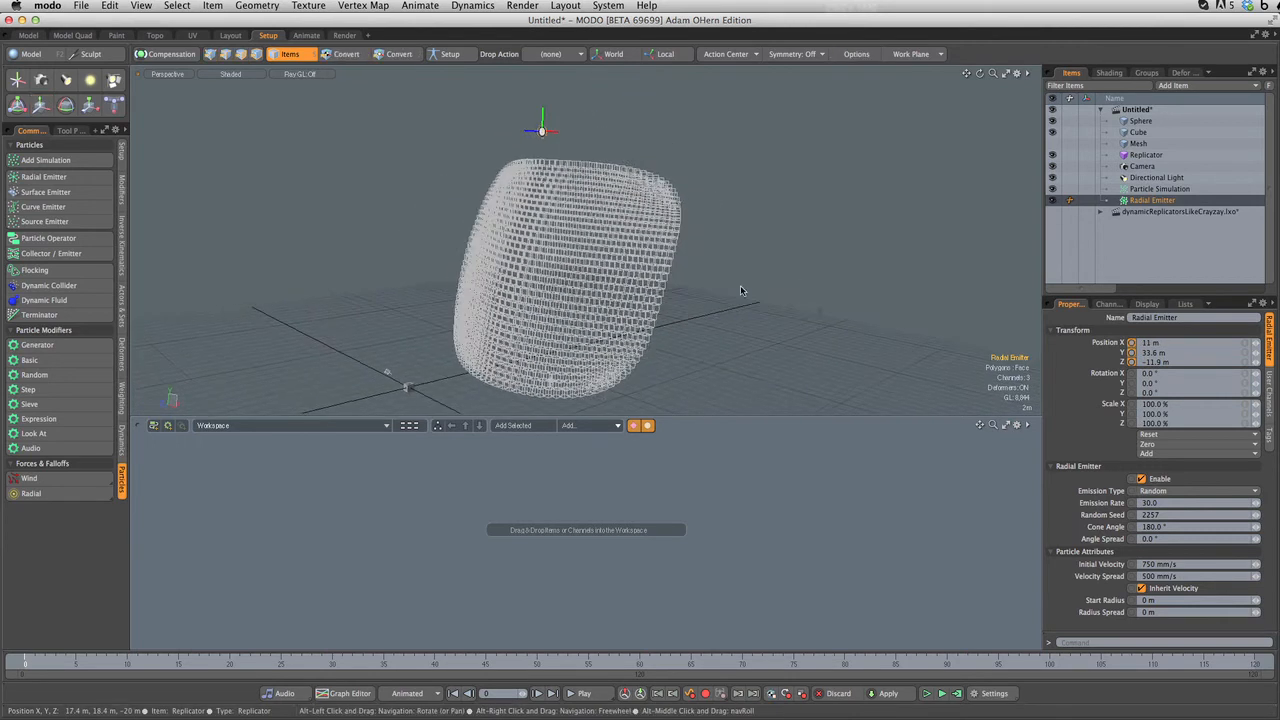
Step: Run the live particle simulation, set the radial emitter's Emission Rate to 500, and deselect the emitter
key("alt")
left_click_drag(805, 244, 515, 184, "alt")
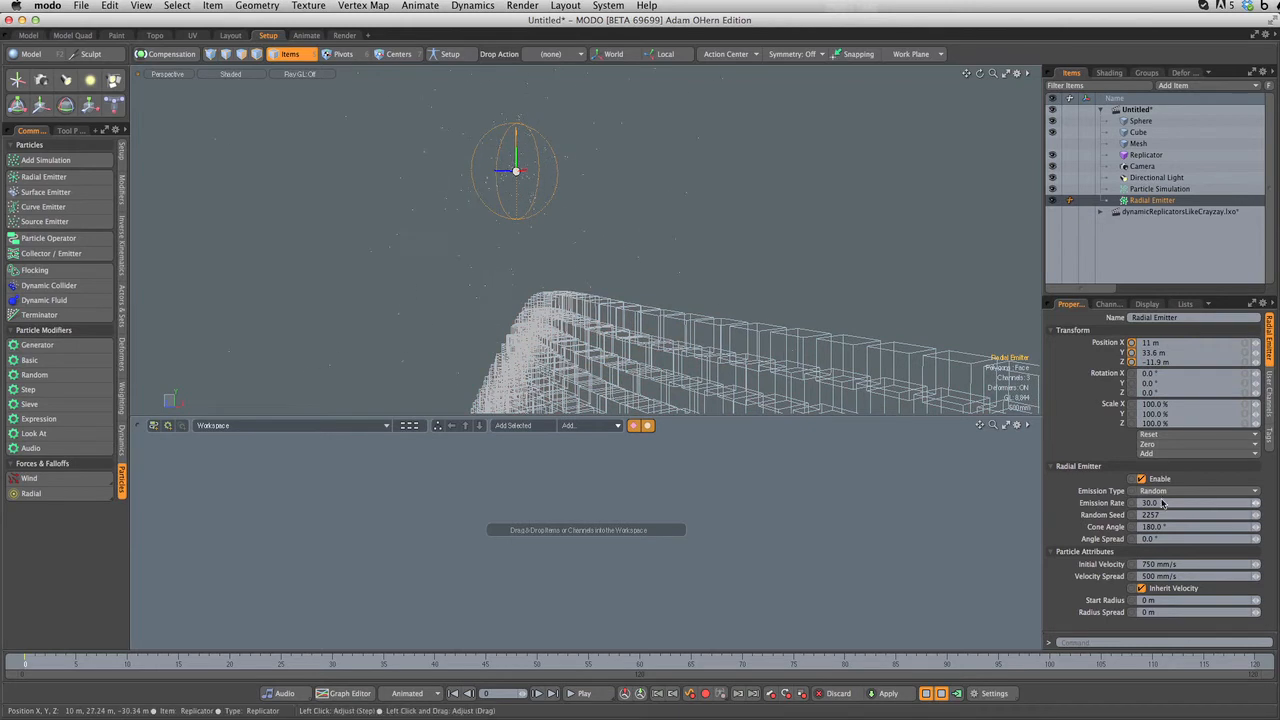
type("500")
key("Return")
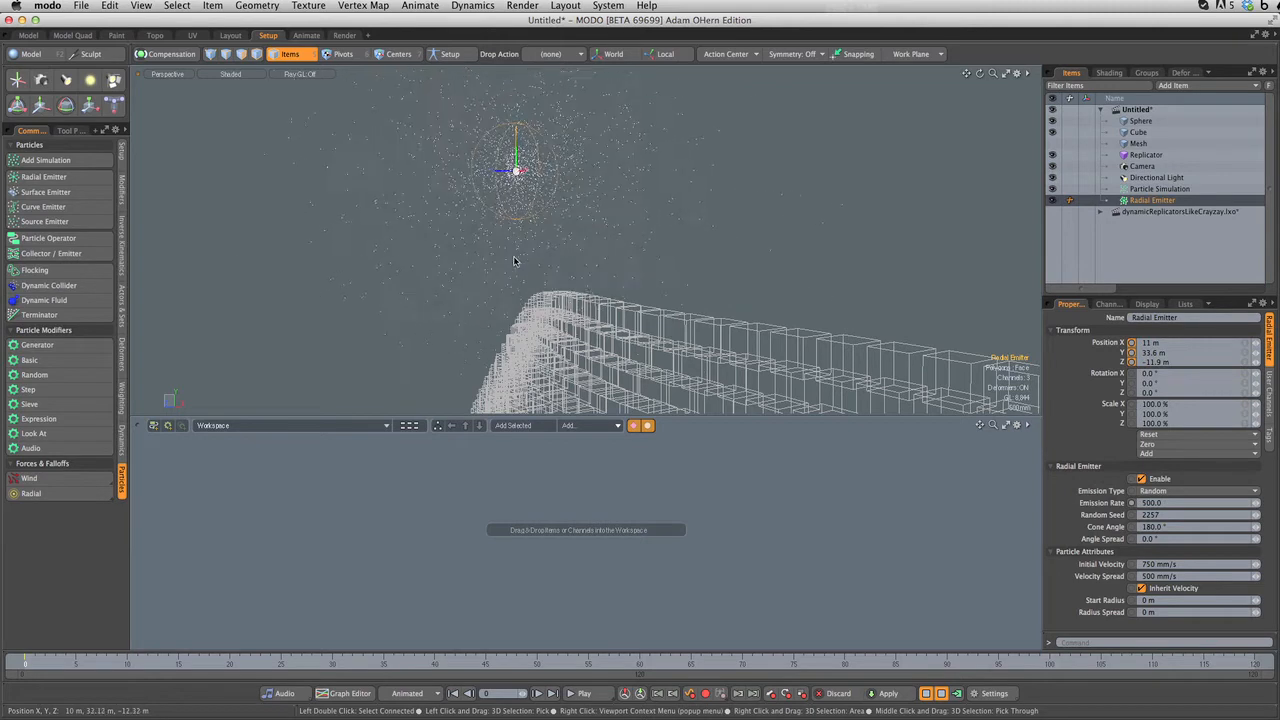
mouse_move(743, 231)
left_mouse_down("ctrl+alt")
mouse_move(620, 289)
mouse_move(674, 257)
mouse_move(667, 244)
mouse_move(520, 217)
left_mouse_up("ctrl+alt")
left_click(520, 217)
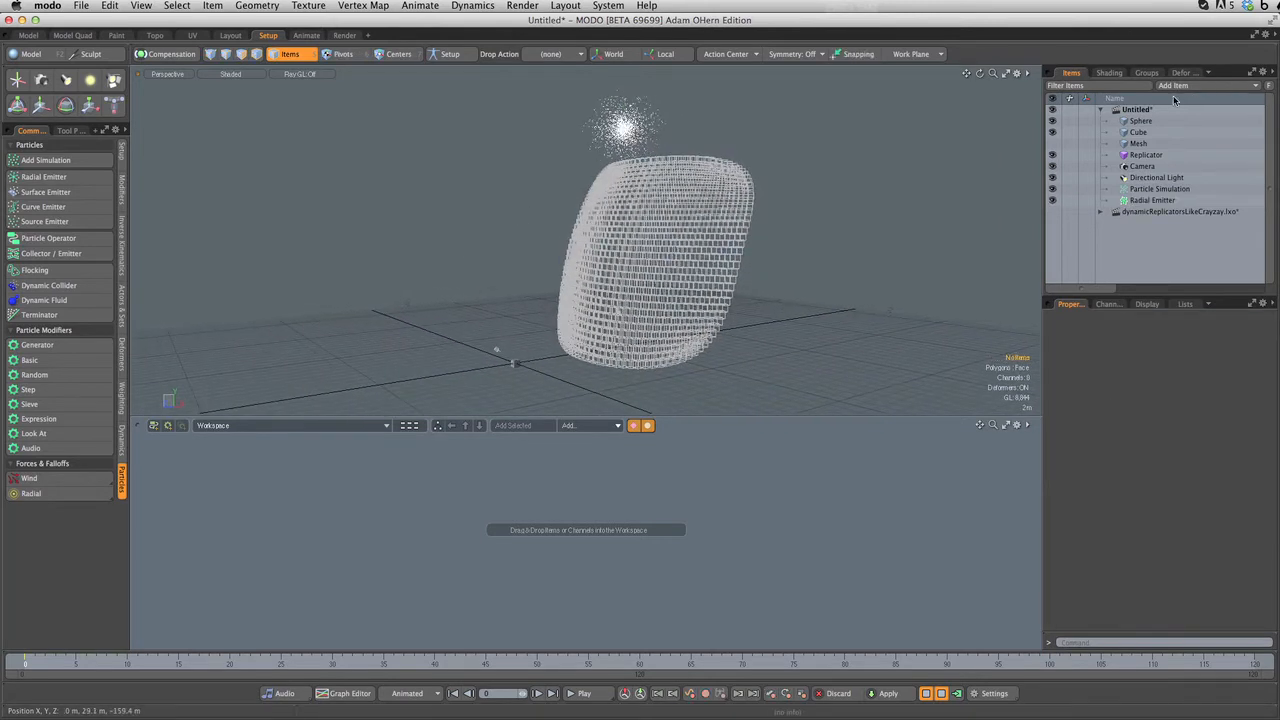
Step: Add a second Replicator with Sphere as its prototype and Particle Simulation as its point source
left_click(1212, 89)
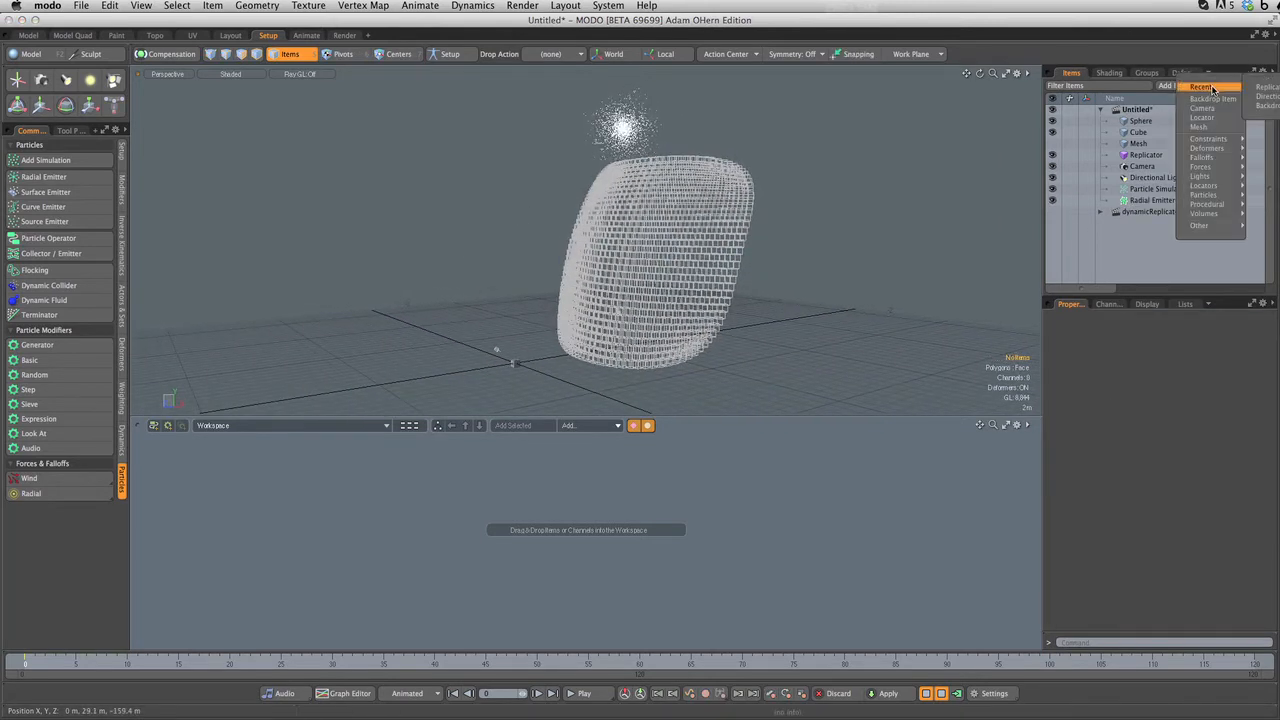
mouse_move(1218, 197)
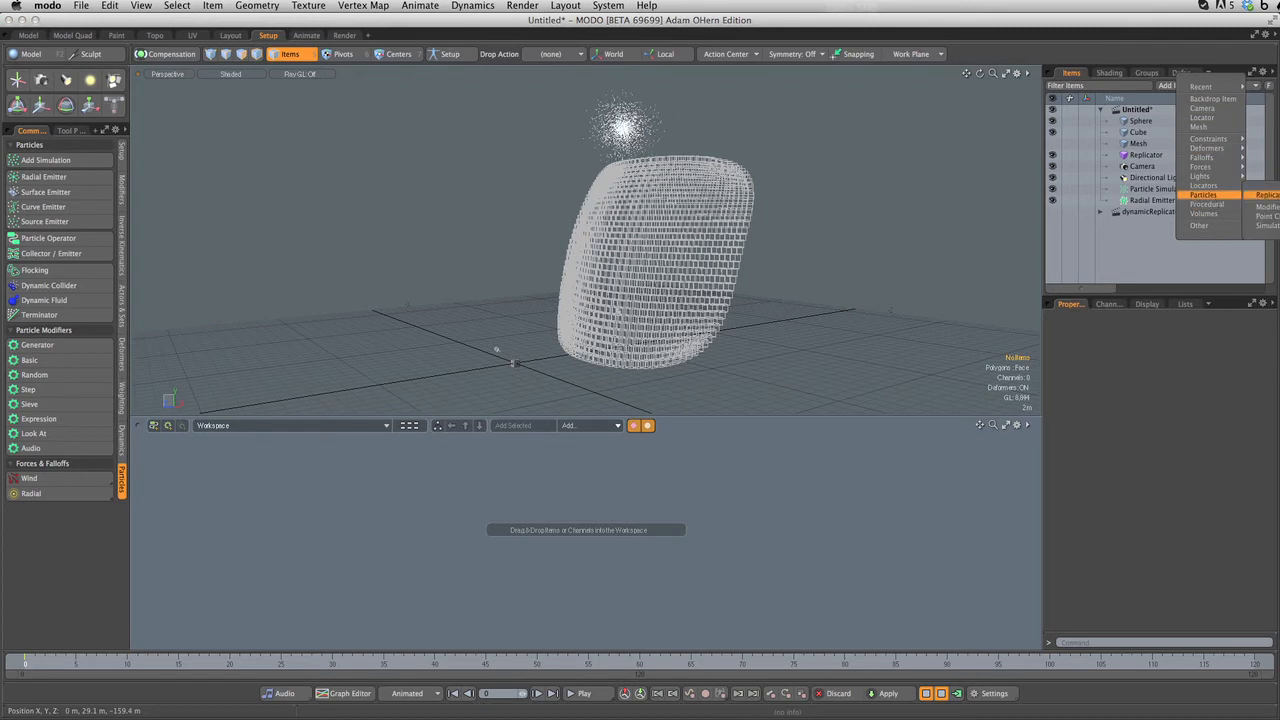
left_click(1264, 195)
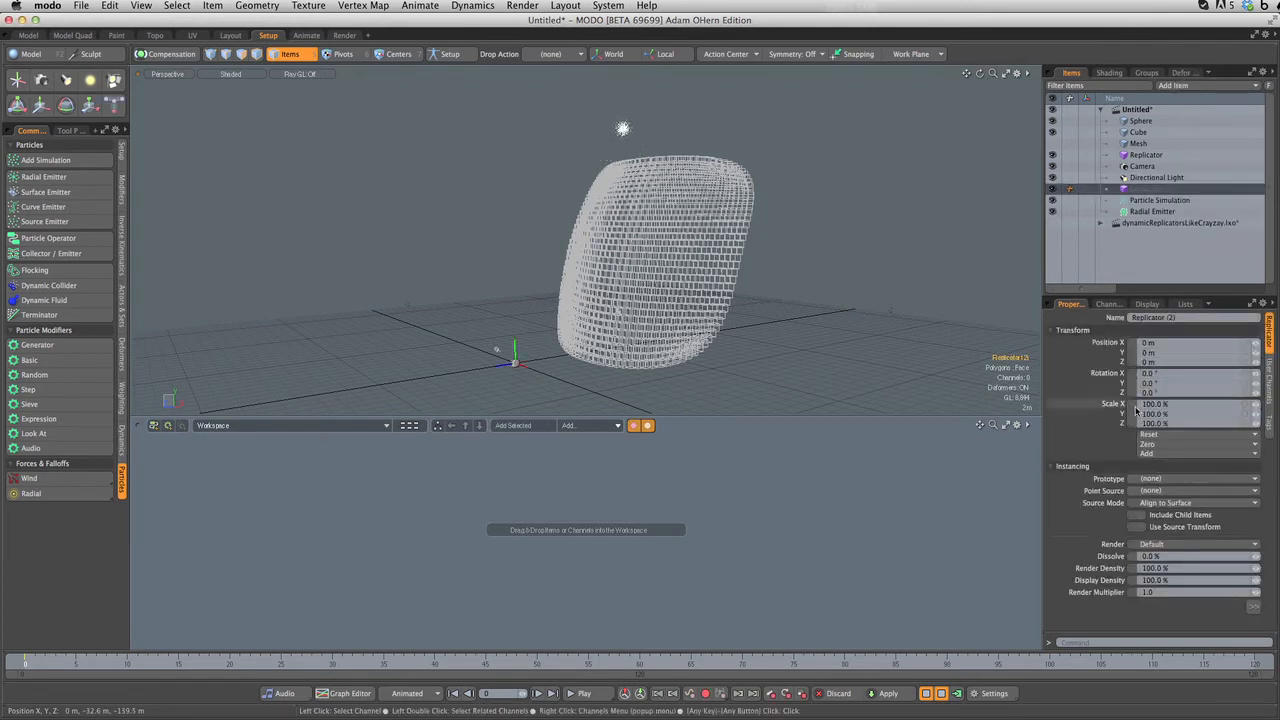
left_click(1166, 479)
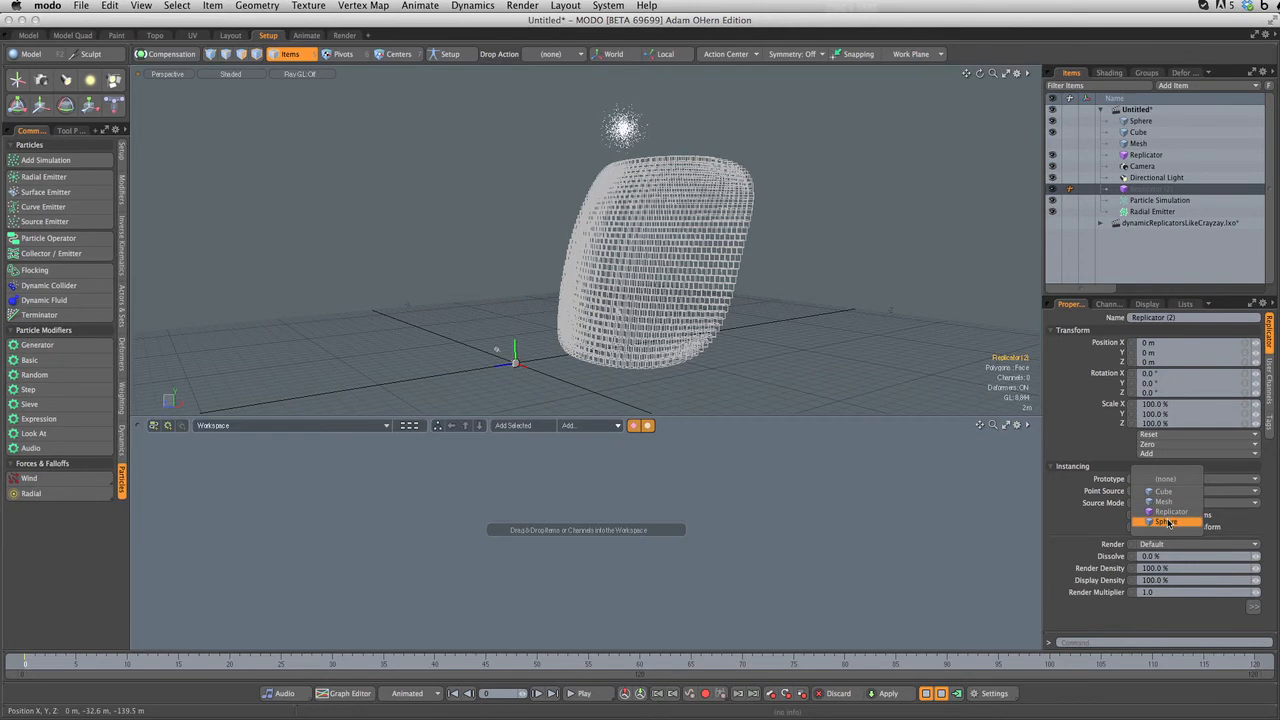
left_click(1168, 522)
left_click(1169, 491)
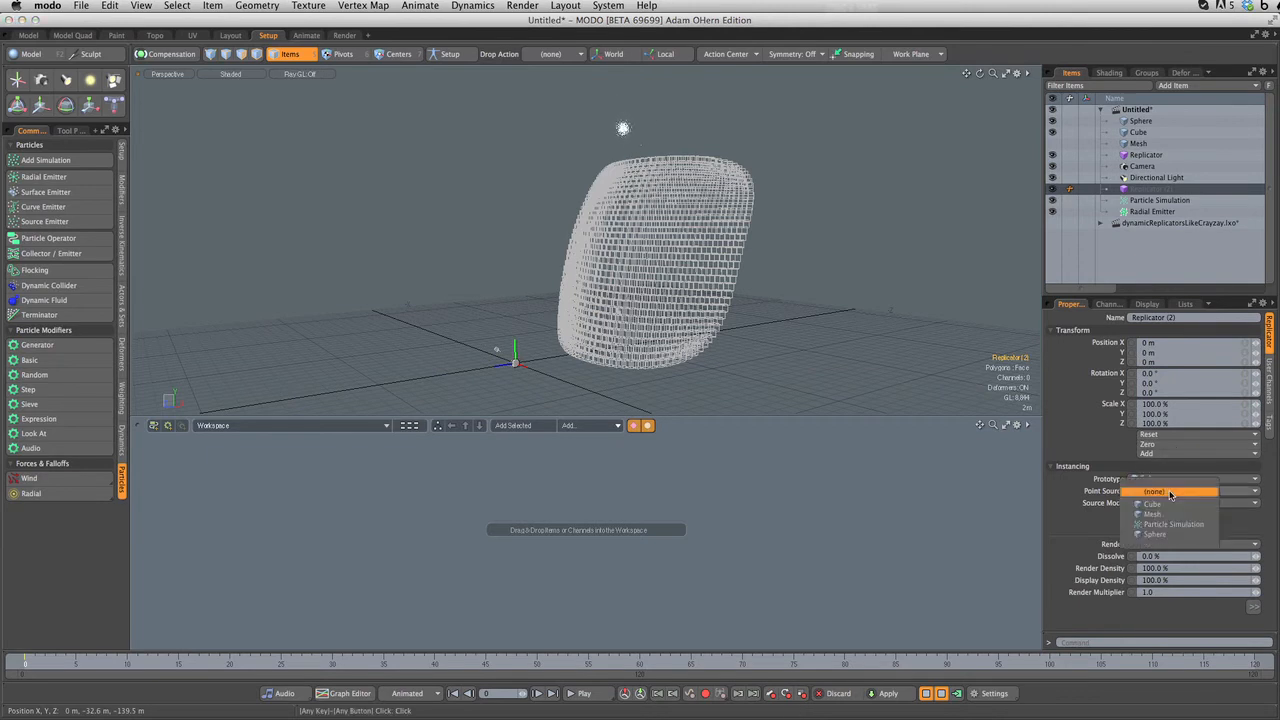
left_click(1166, 525)
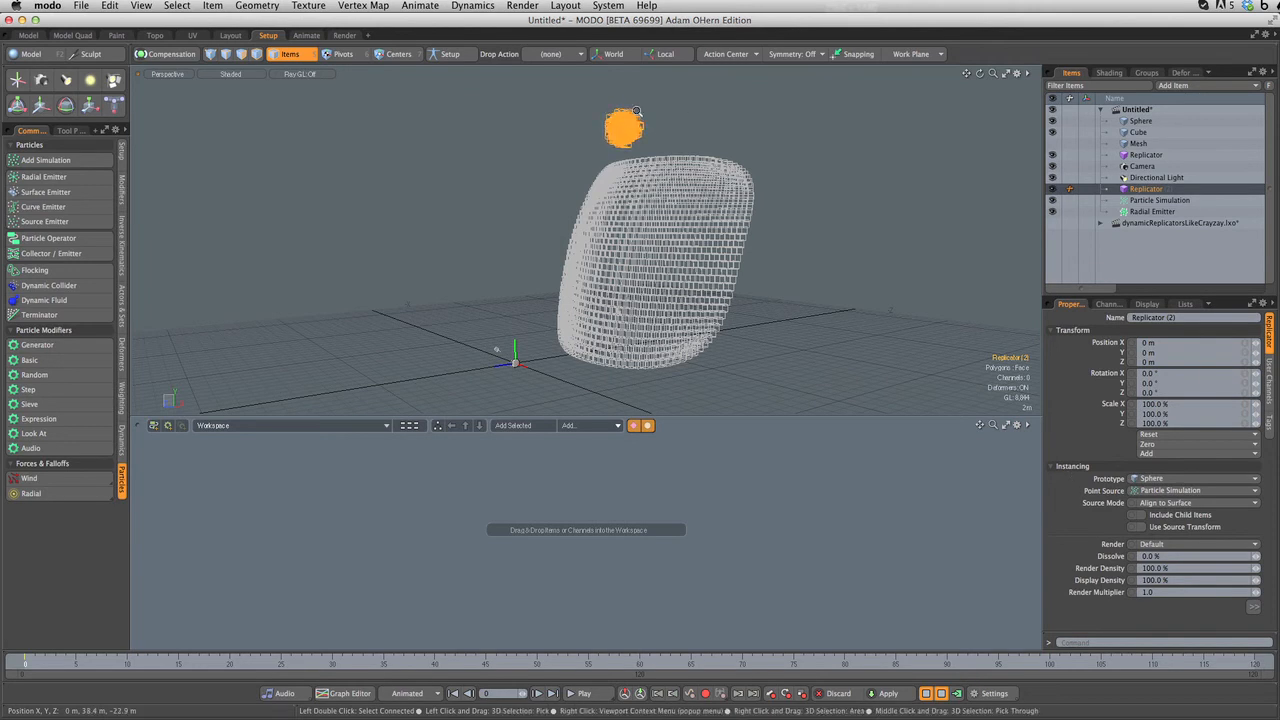
key("shift+a")
left_click_drag(717, 162, 742, 206, "ctrl+alt")
left_click_drag(742, 206, 692, 236, "alt+shift")
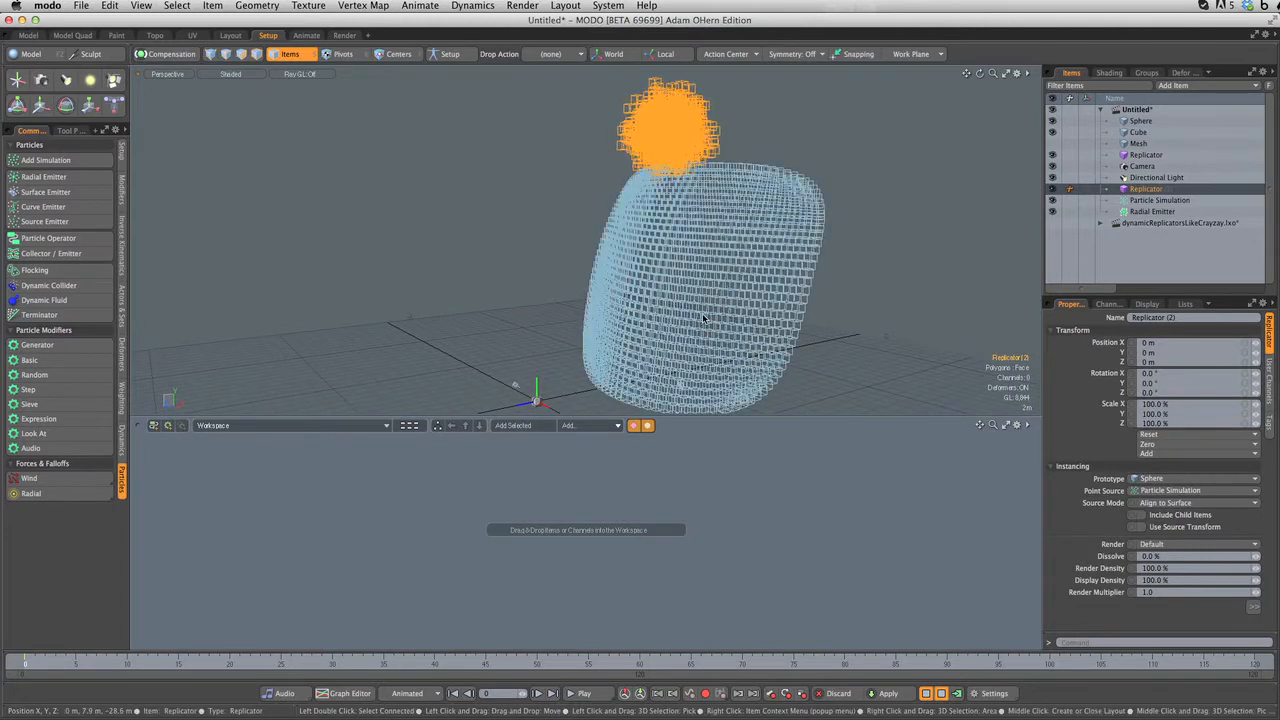
left_click_drag(754, 311, 818, 272, "alt")
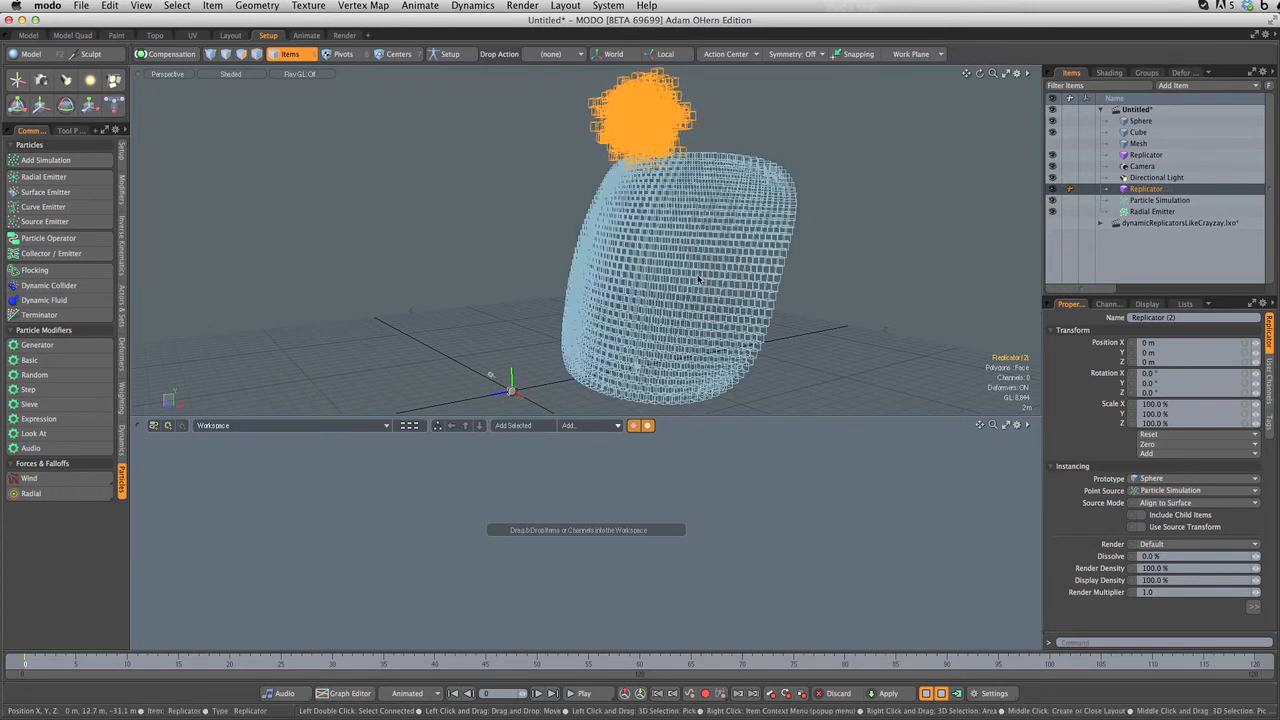
Step: Make the cube wall's Replicator a static rigid body
left_click(1142, 156)
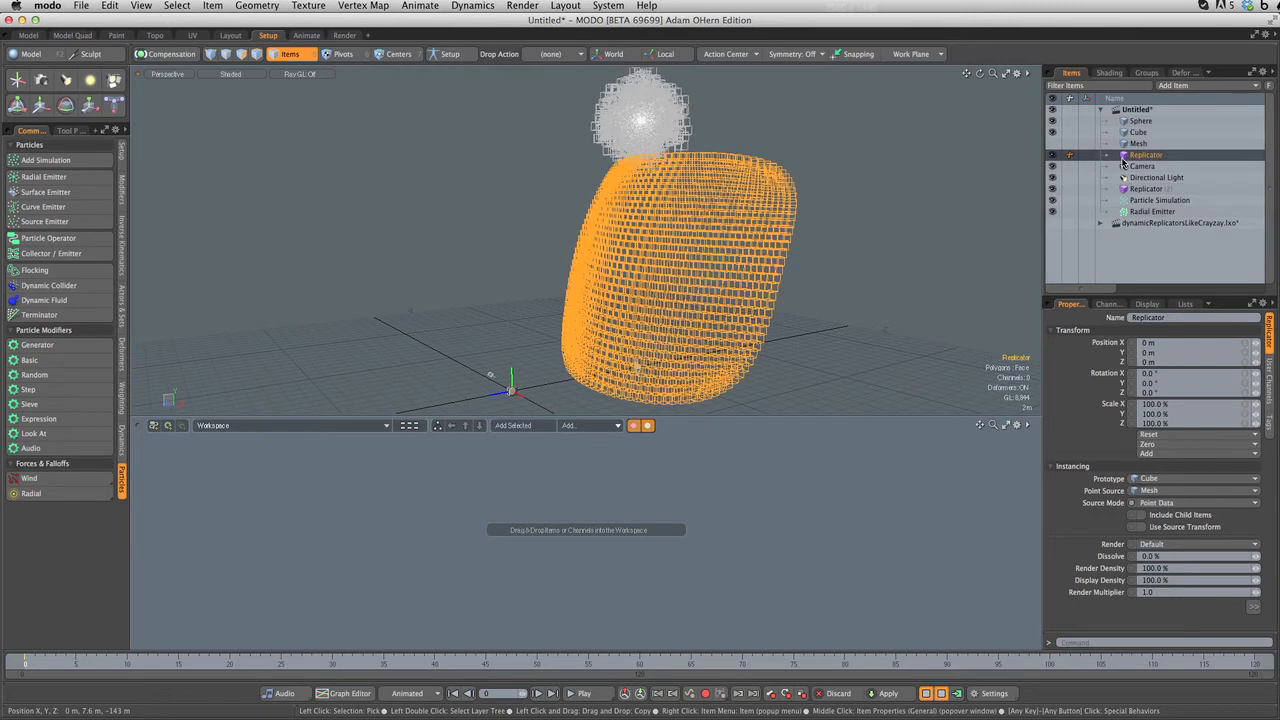
left_click(121, 441)
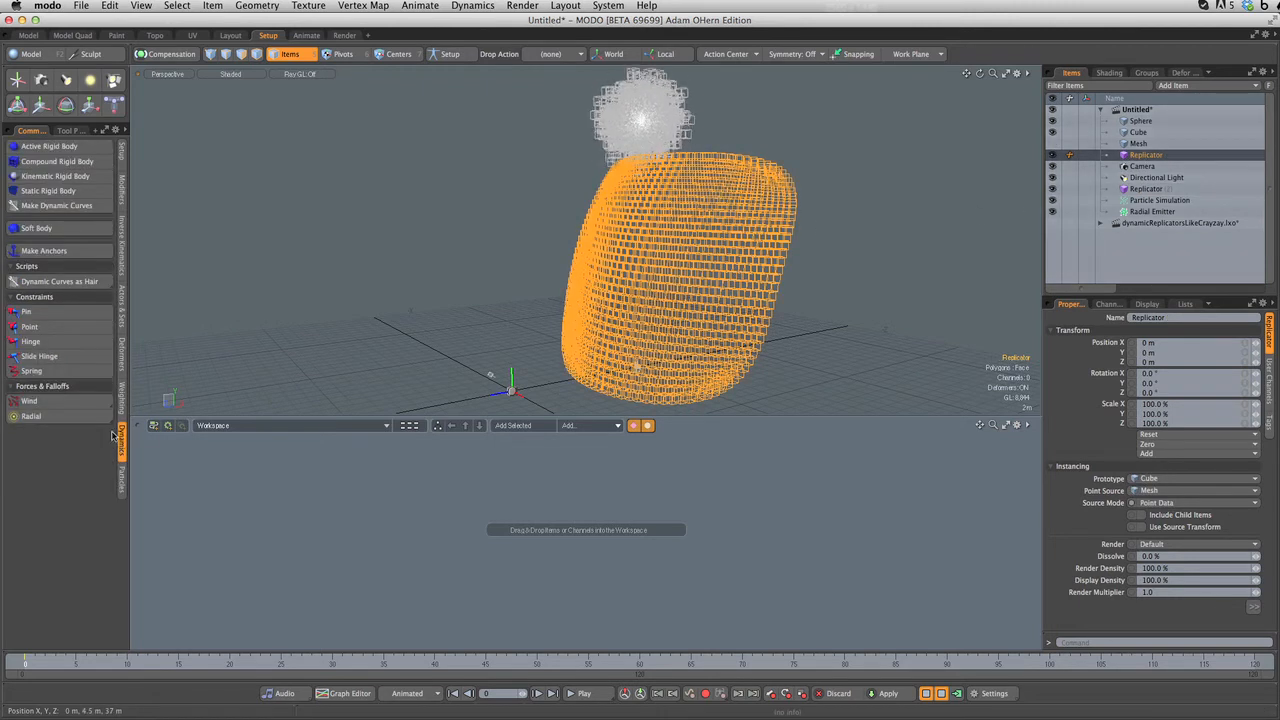
left_click(86, 192)
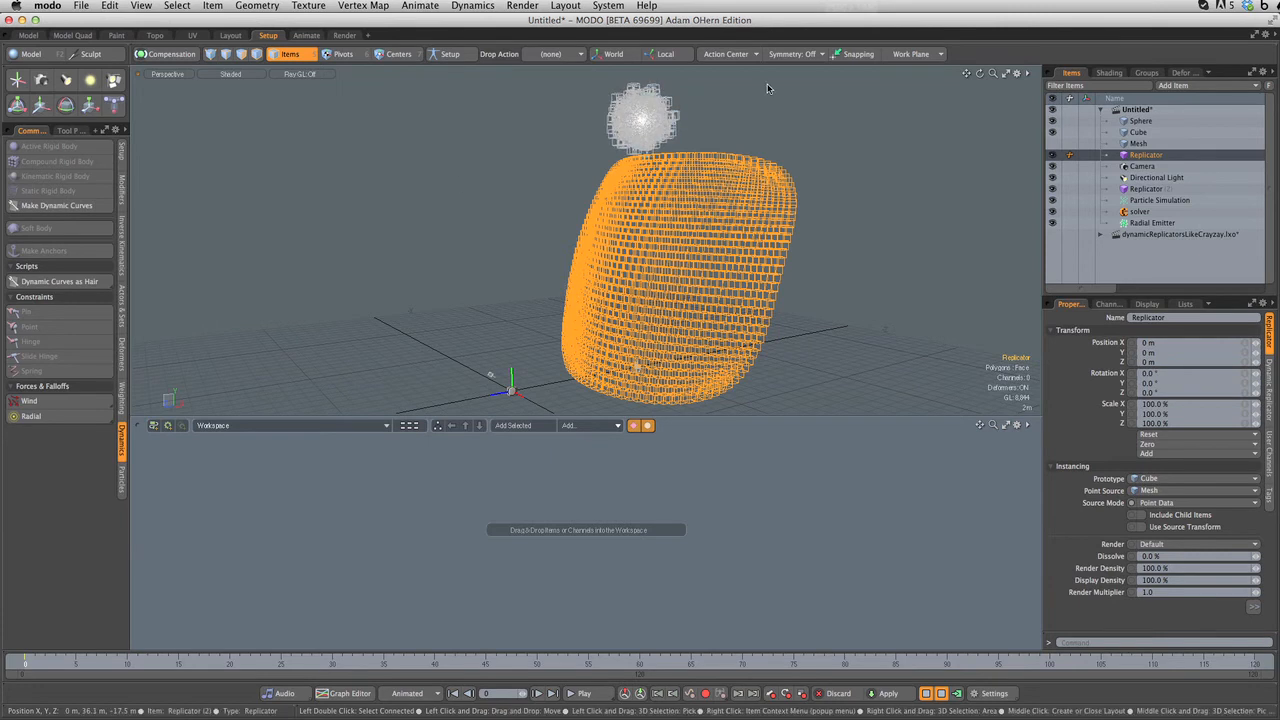
Step: Stop the simulation, make the sphere Replicator an active rigid body, and restart the live simulation
left_click(1130, 190)
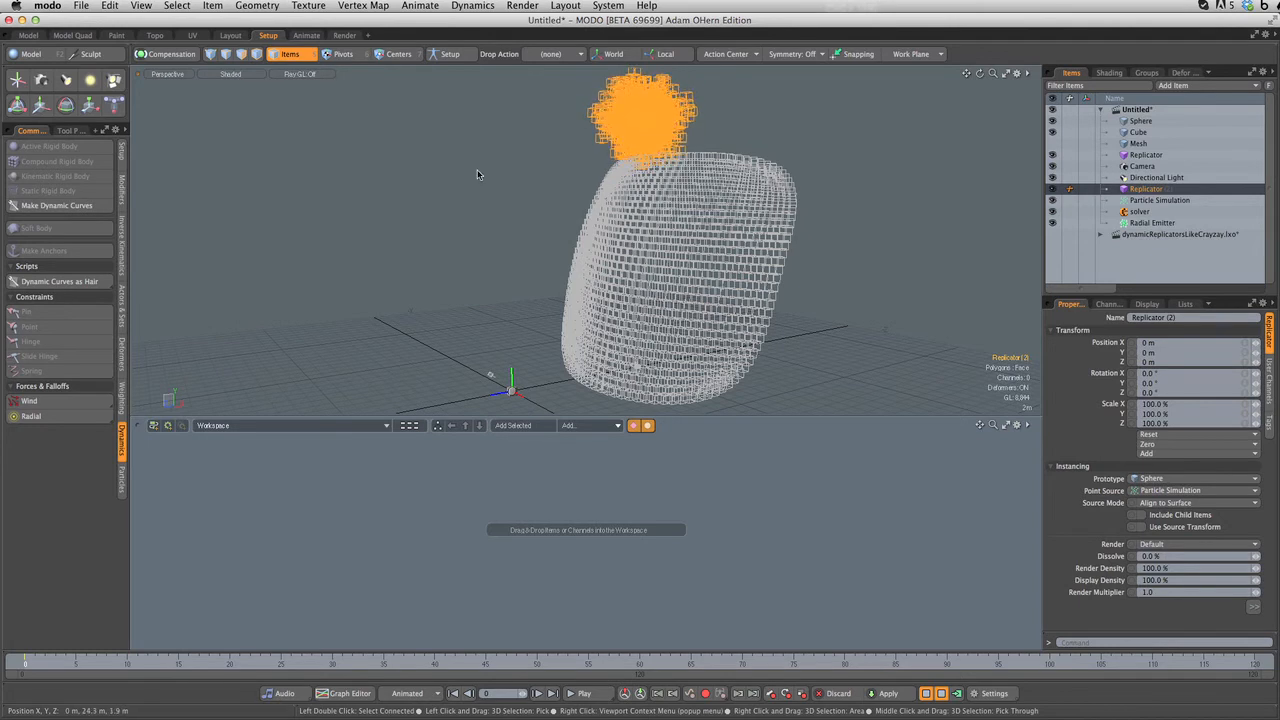
left_click(929, 697)
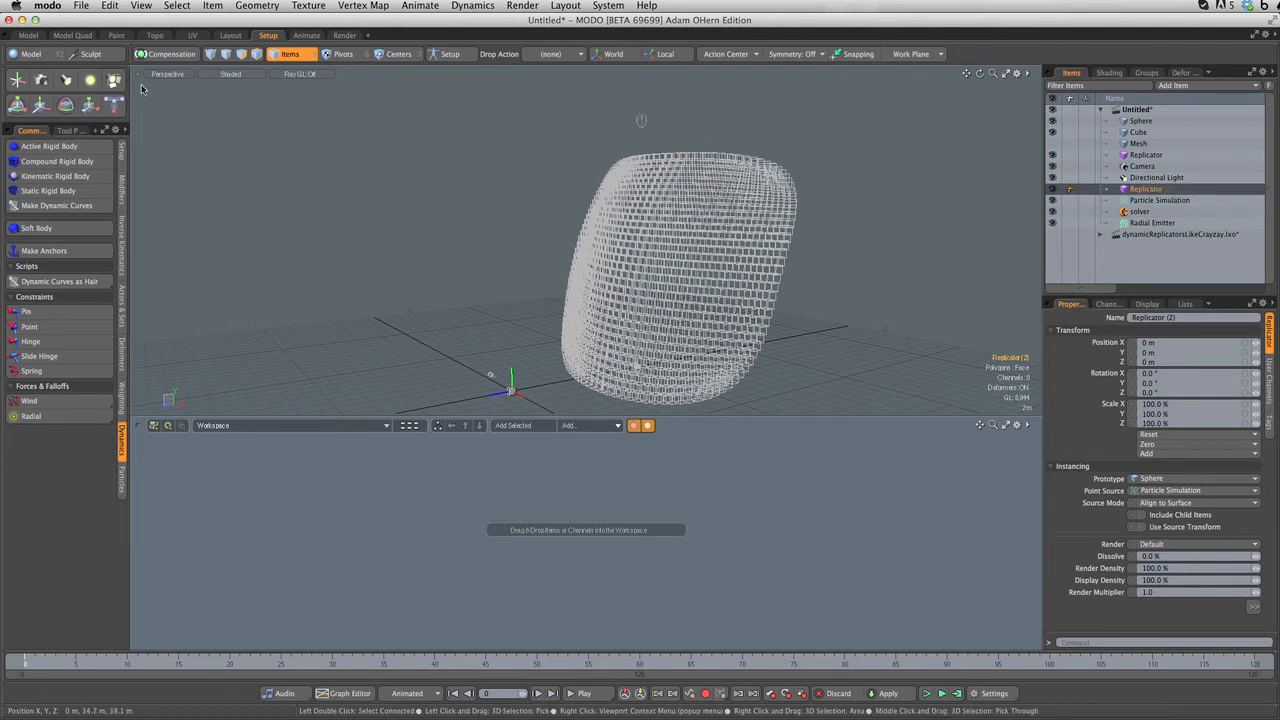
left_click(90, 147)
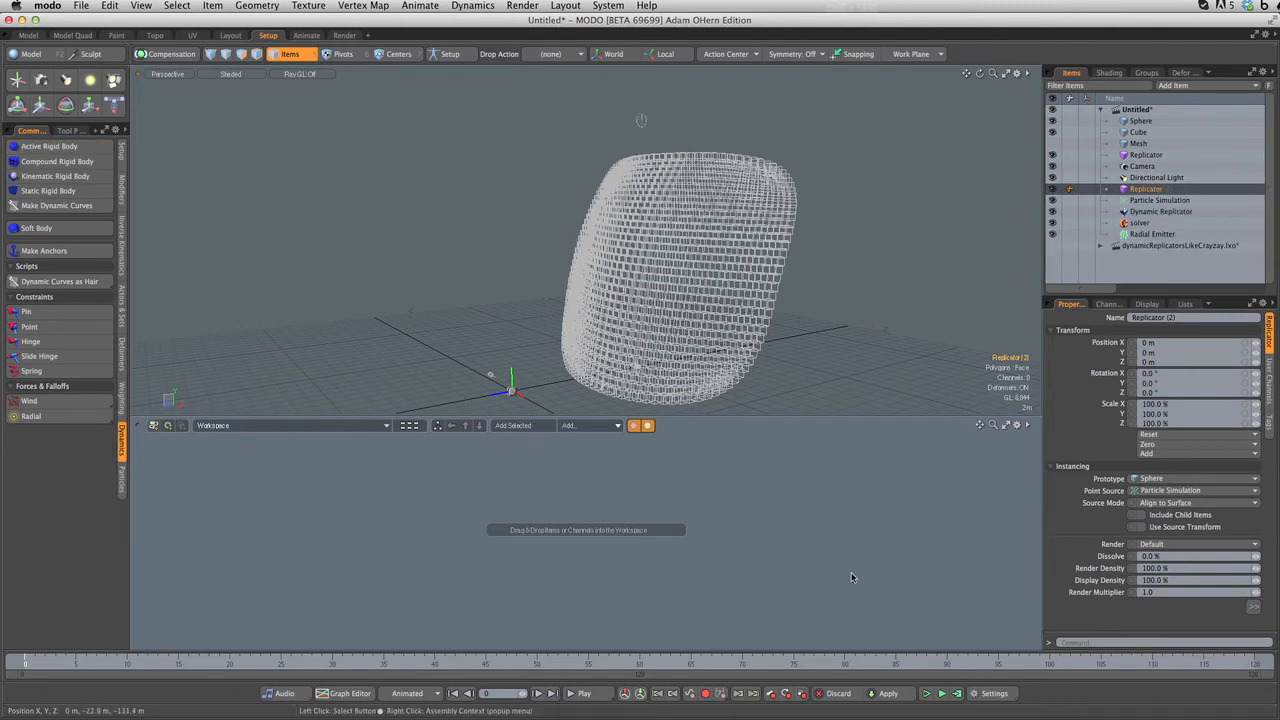
left_click(925, 694)
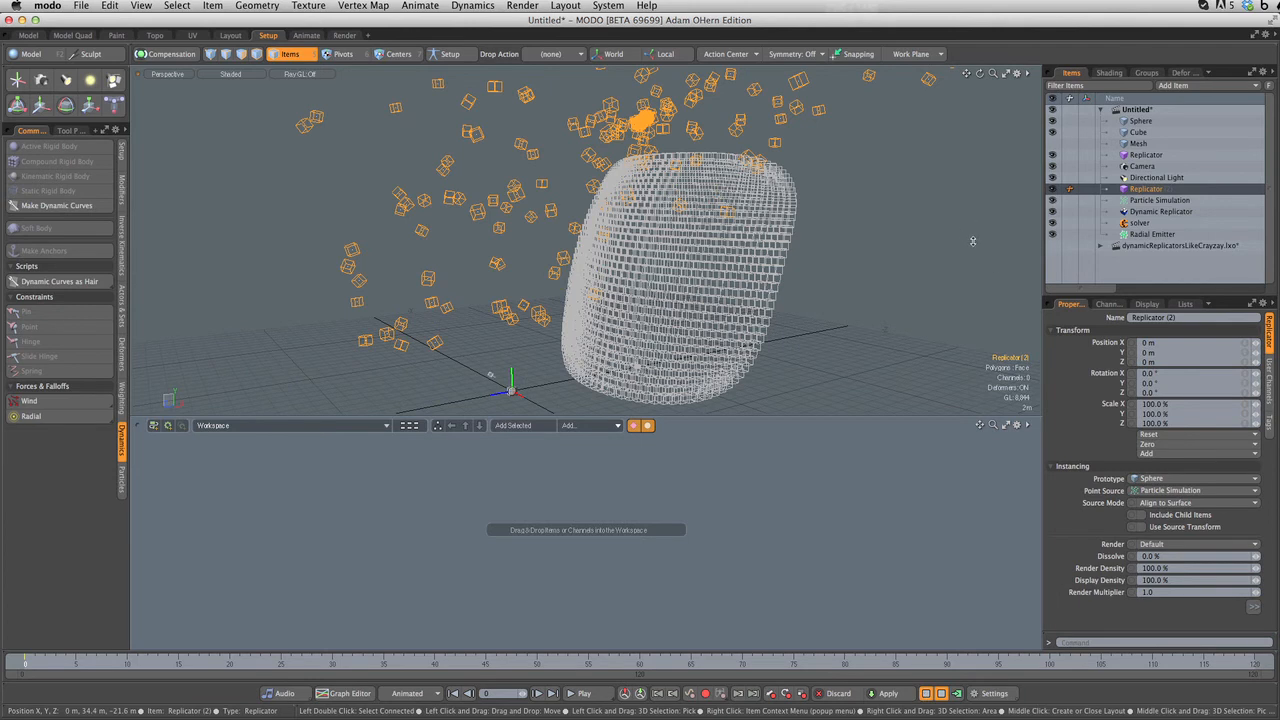
Step: Set the Dynamic Replicator's Time Until Collision to 20
left_click(1143, 212)
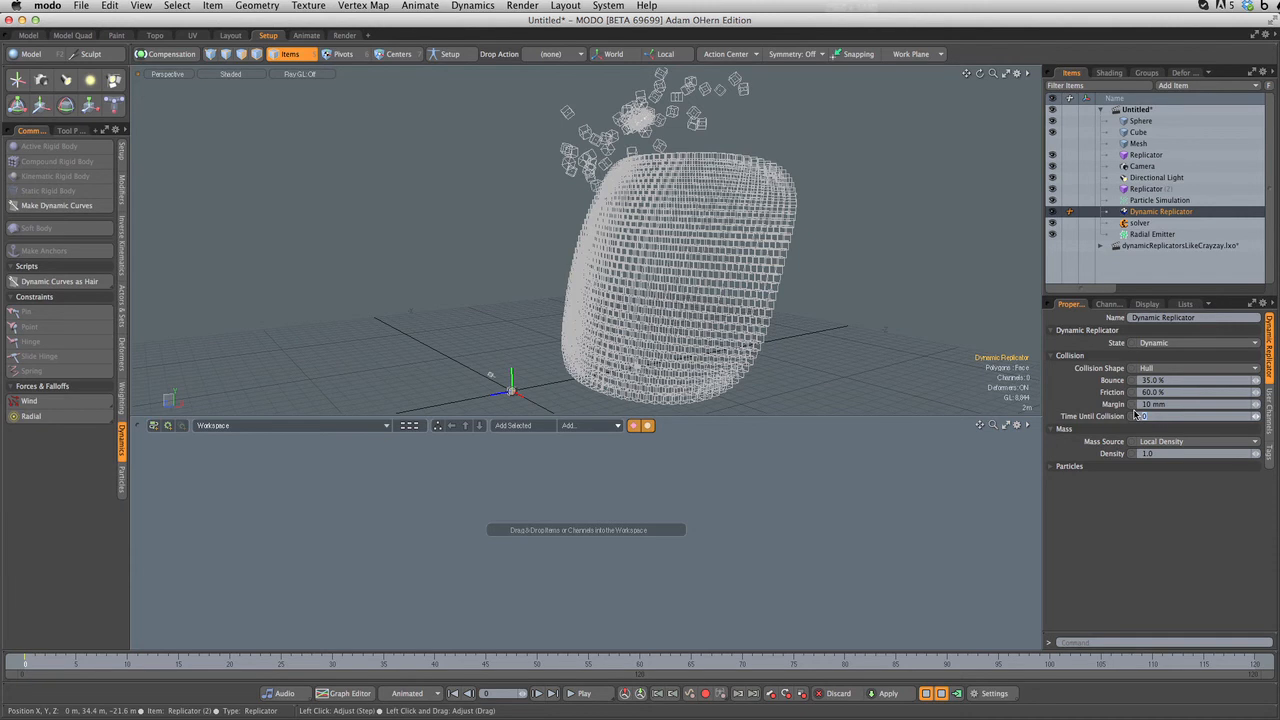
type("2")
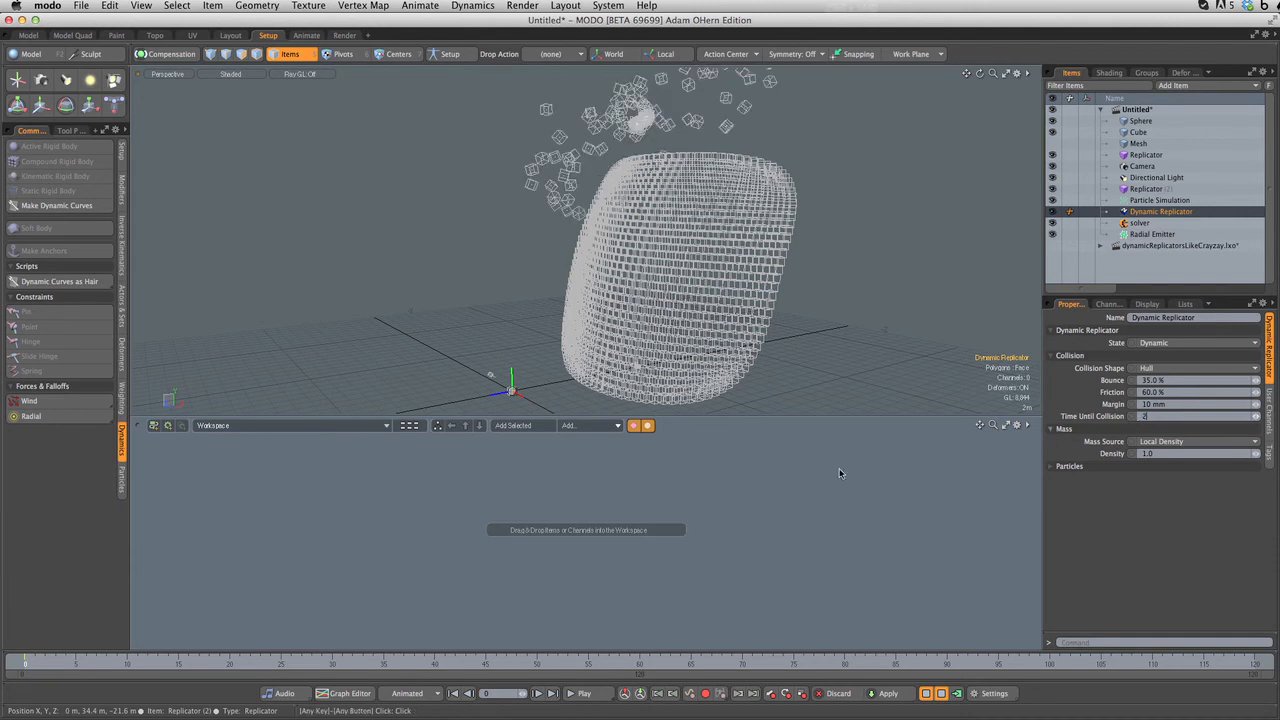
type("0")
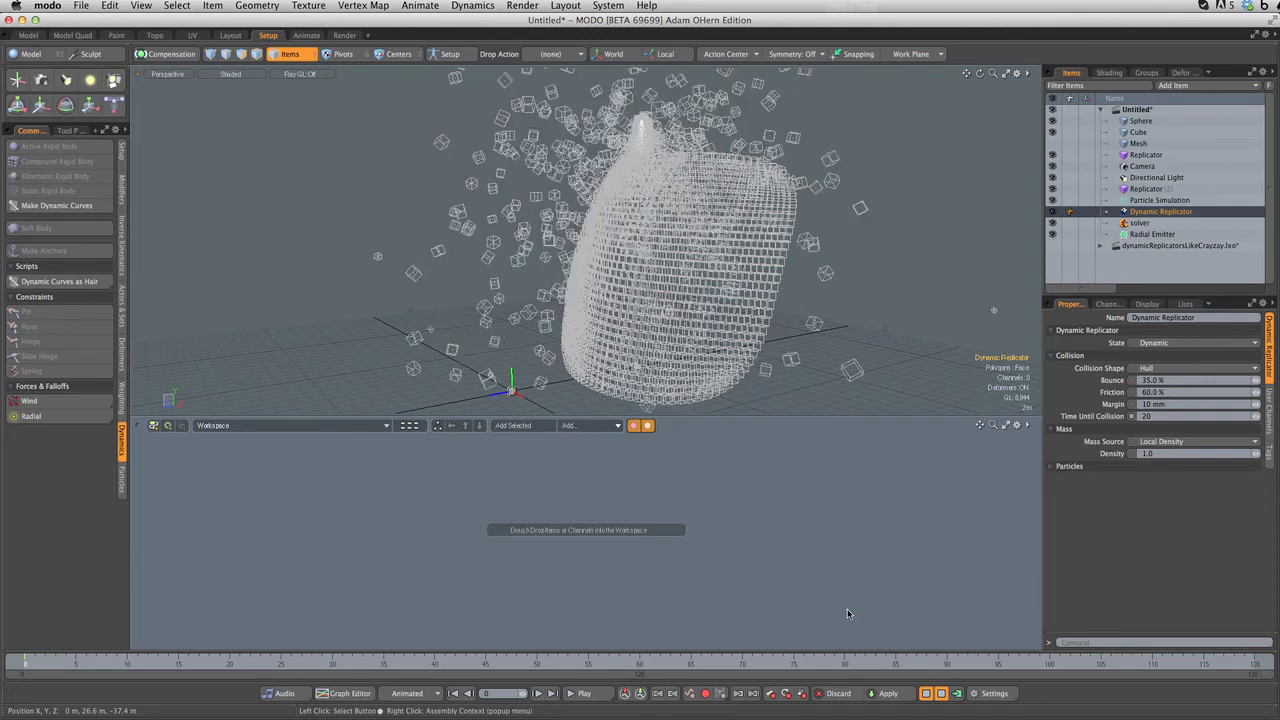
Step: Stop the live simulation and compute a cached simulation from time 0 to 120 with a preroll of 0
left_click(928, 694)
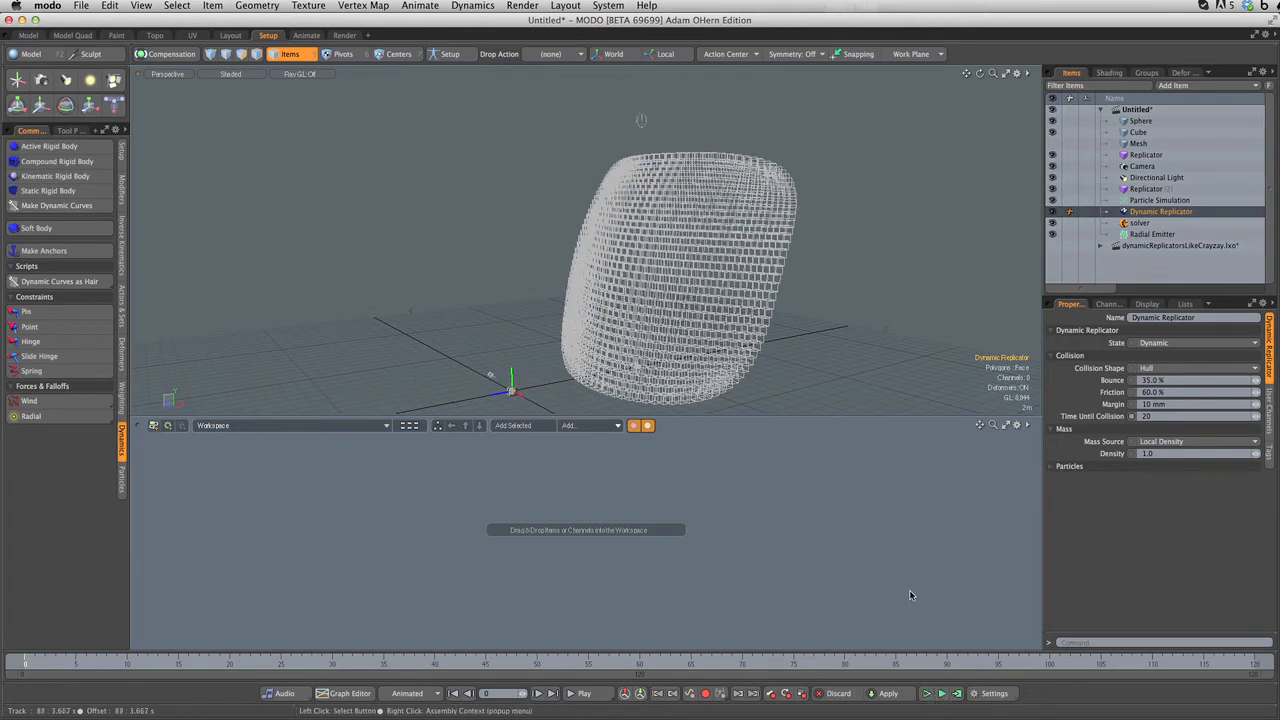
left_click(957, 694)
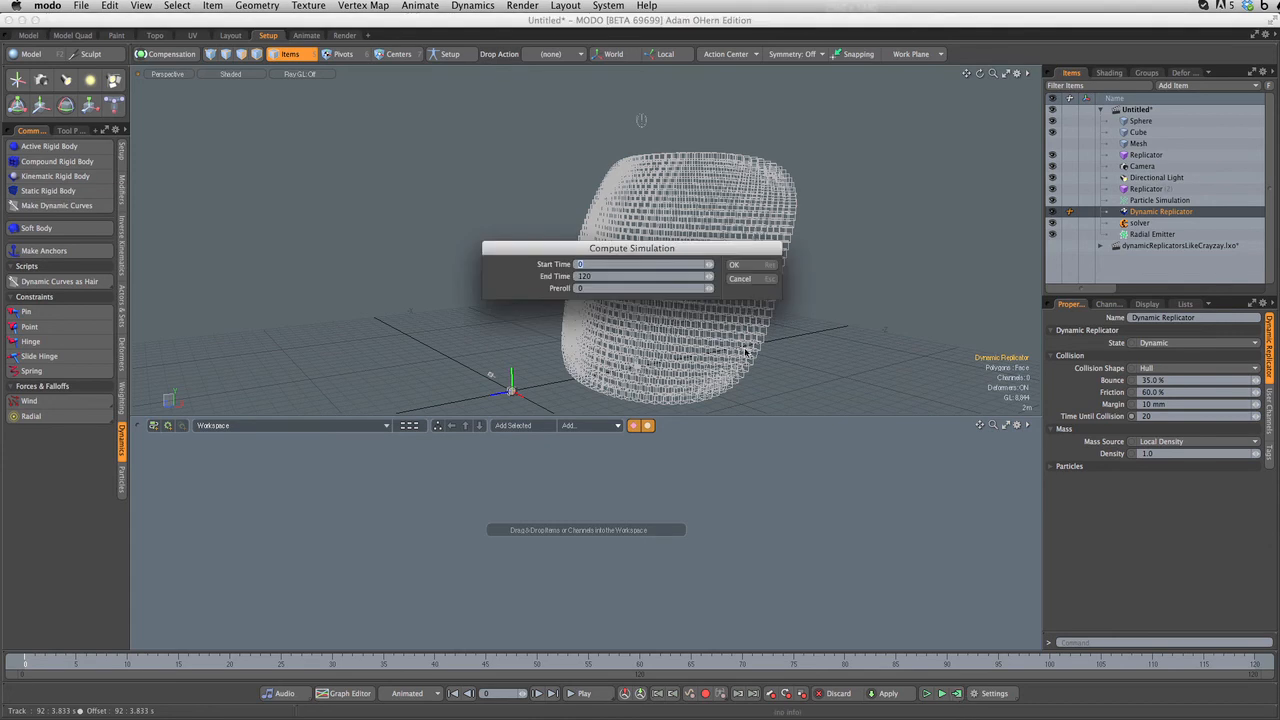
left_click(738, 265)
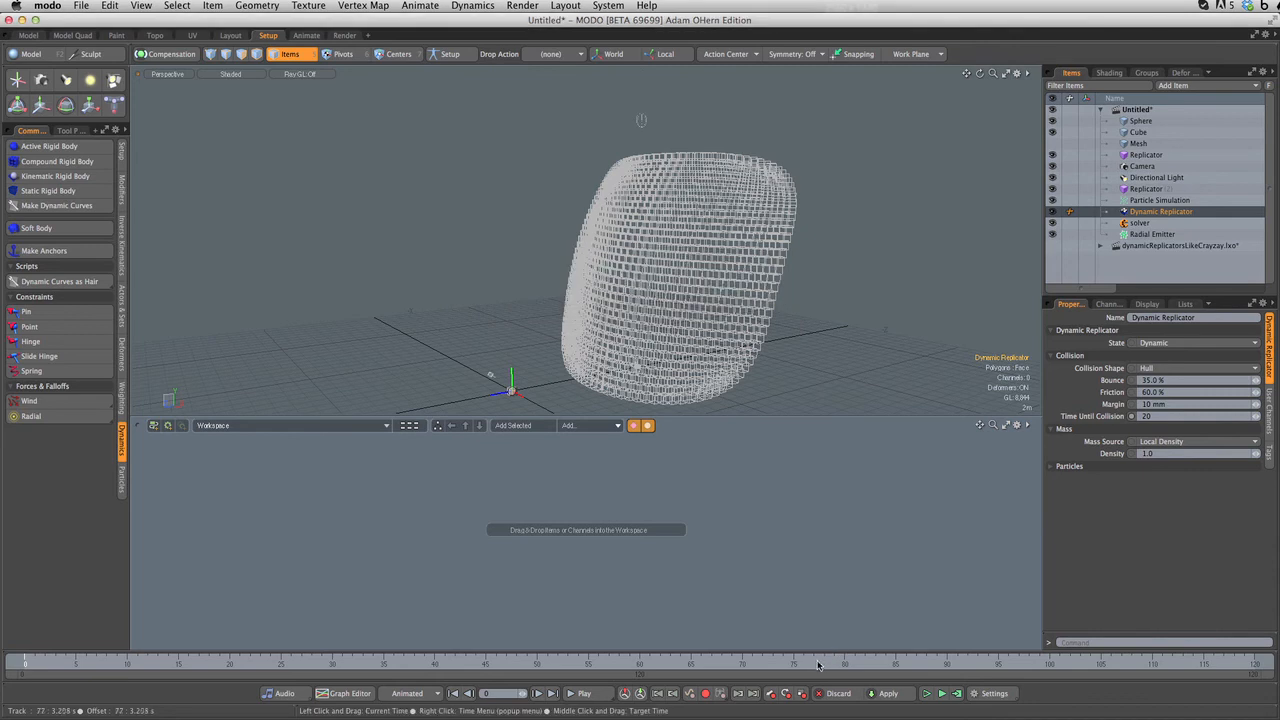
Step: Scrub the timeline through the computed simulation to frame 63, viewing the spheres and cube wall from several angles
left_click_drag(817, 665, 251, 665)
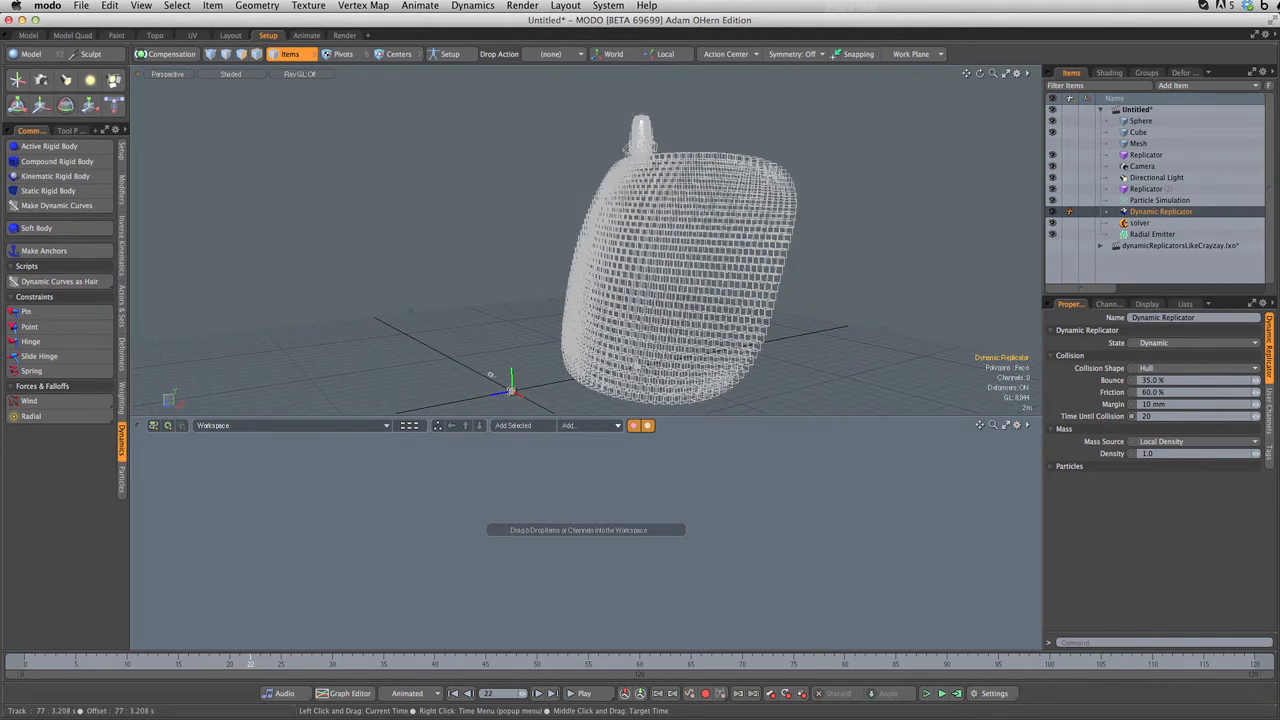
left_click_drag(333, 665, 517, 665)
left_click_drag(590, 235, 398, 228, "alt")
left_click_drag(530, 665, 671, 665)
left_click_drag(680, 305, 600, 190, "alt")
Step: Switch to the Render layout and orbit the render camera to look up along the cube wall
left_click(344, 35)
left_click_drag(577, 247, 491, 261, "alt")
left_click_drag(524, 206, 622, 234, "alt")
Step: Select the Camera item and set its Focal Length to 20 mm
left_click(1013, 166)
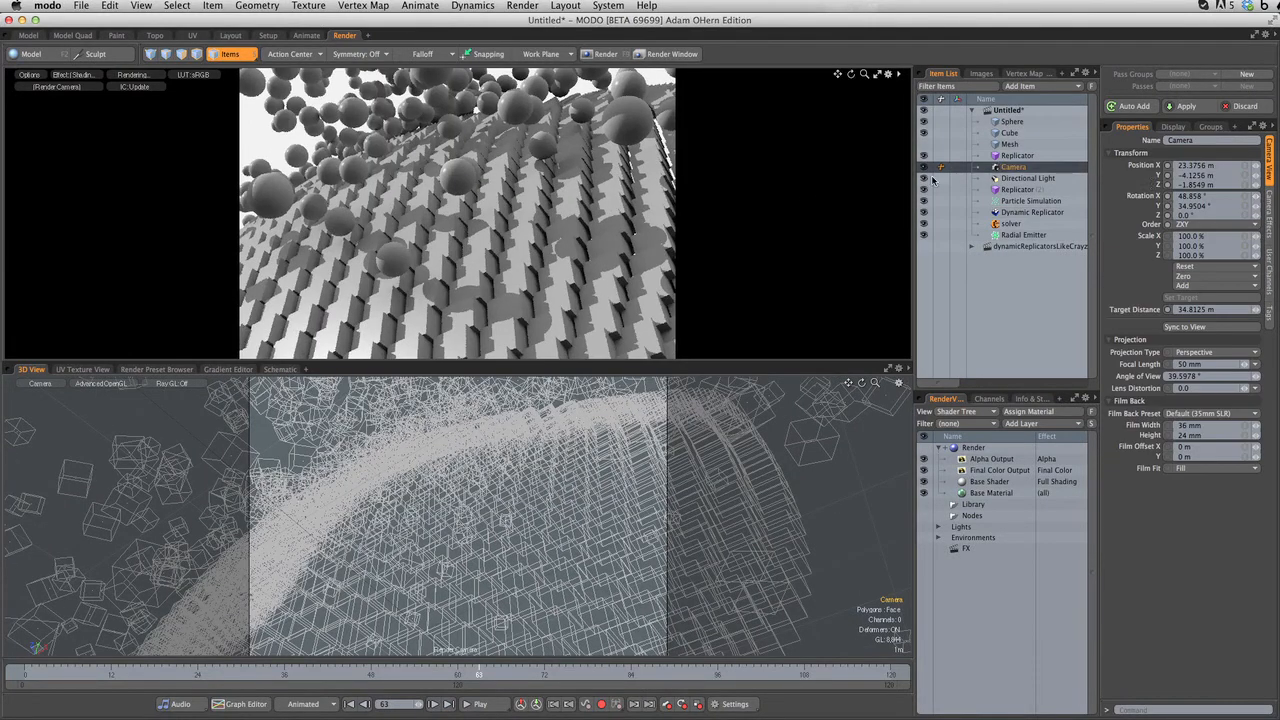
left_click(1205, 364)
type("20")
key("Return")
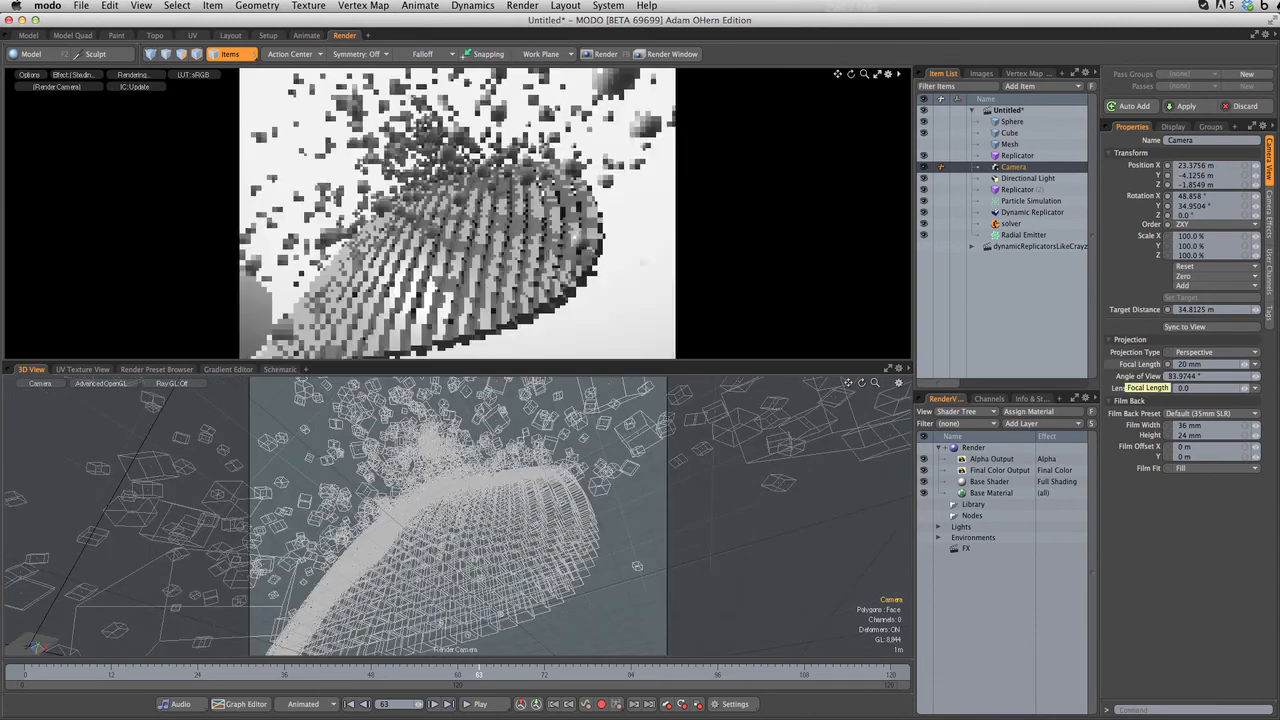
Step: Move the wide-angle camera closer and reframe it on the cube wall and the falling spheres
scroll(486, 277, "up", 4)
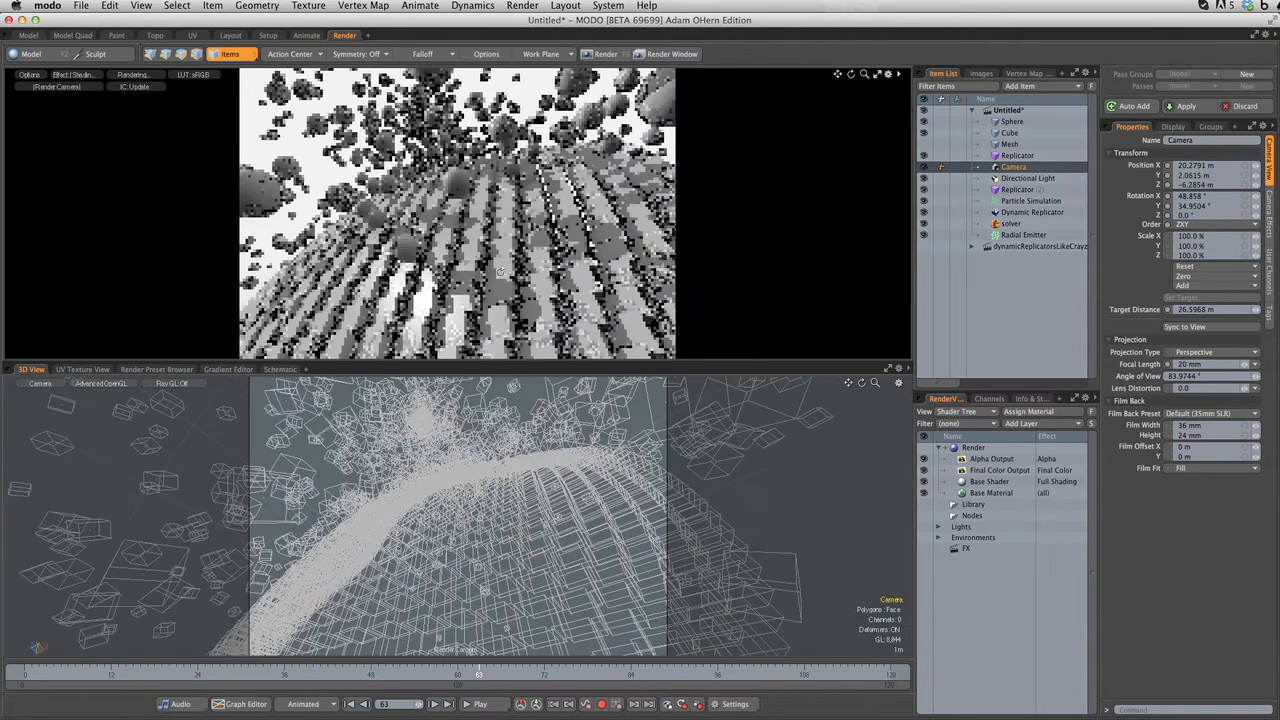
mouse_move(486, 277)
left_mouse_down("alt+shift")
mouse_move(484, 266)
mouse_move(513, 263)
mouse_move(496, 269)
left_mouse_up("alt+shift")
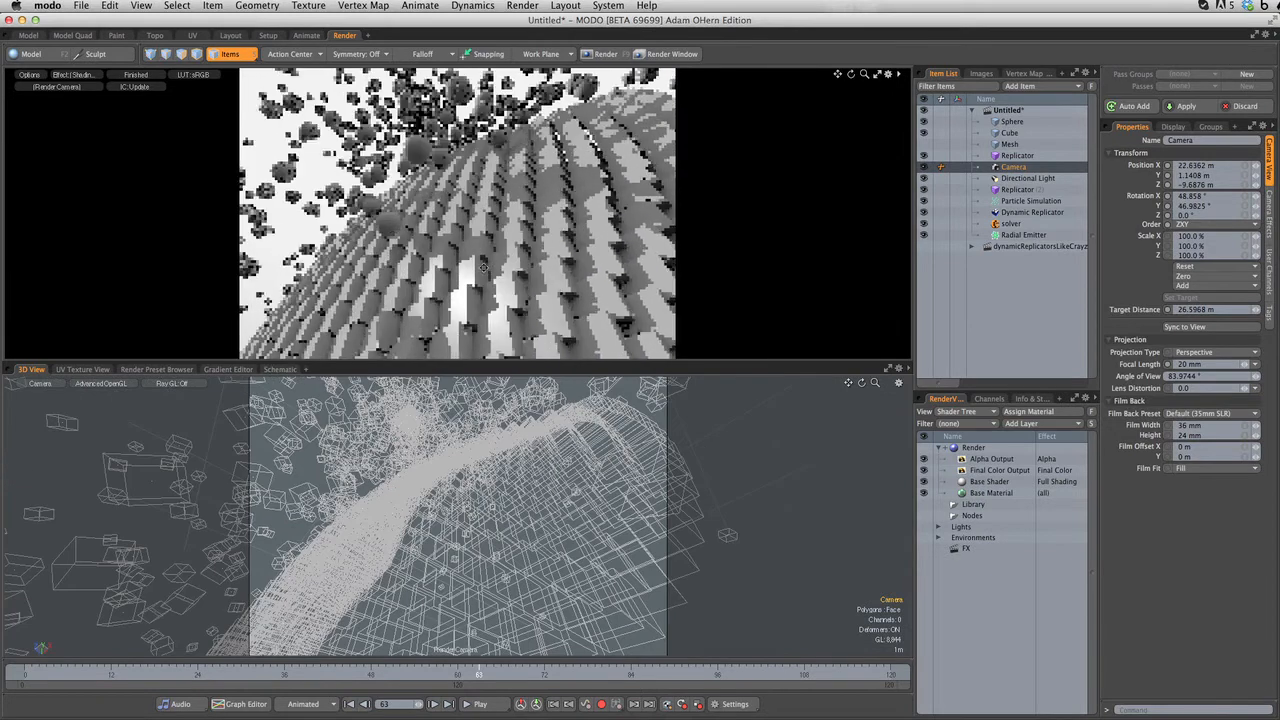
scroll(516, 261, "up", 1)
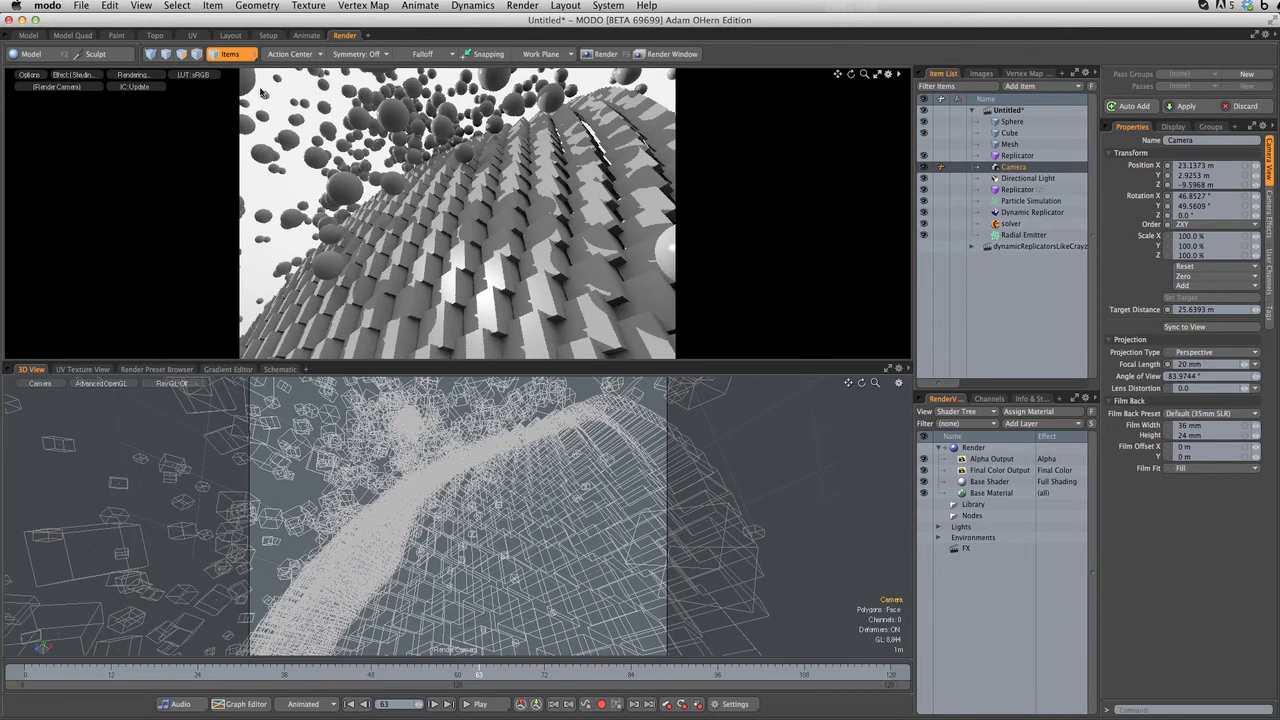
Step: Toggle Motion Blur in the render preview options and enable Motion Blur in the camera's effects
left_click(36, 76)
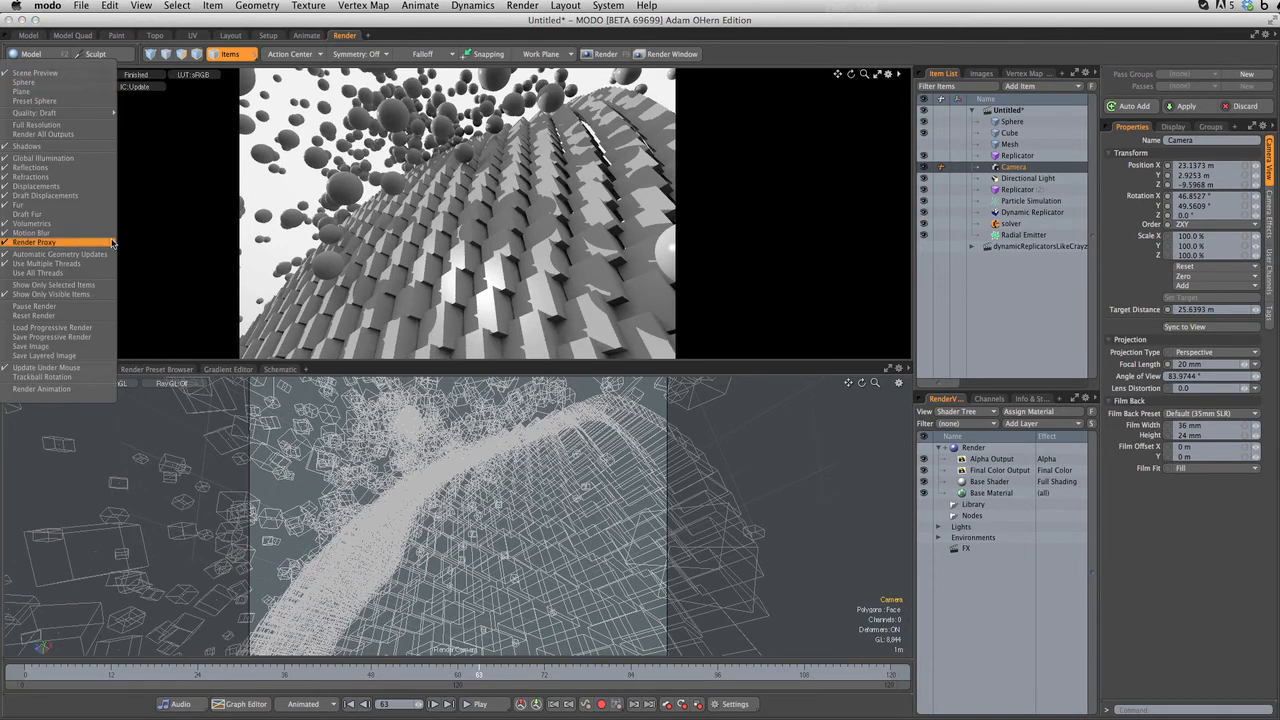
left_click(64, 233)
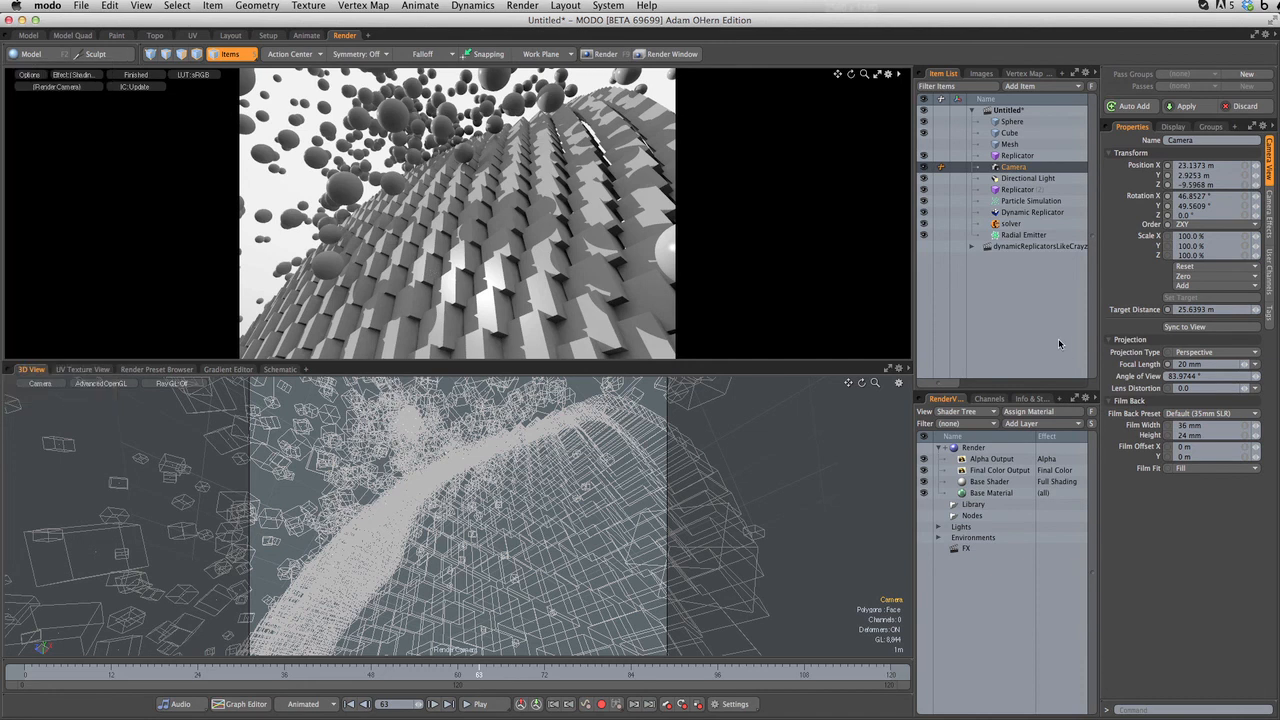
left_click(1270, 215)
left_click(1177, 250)
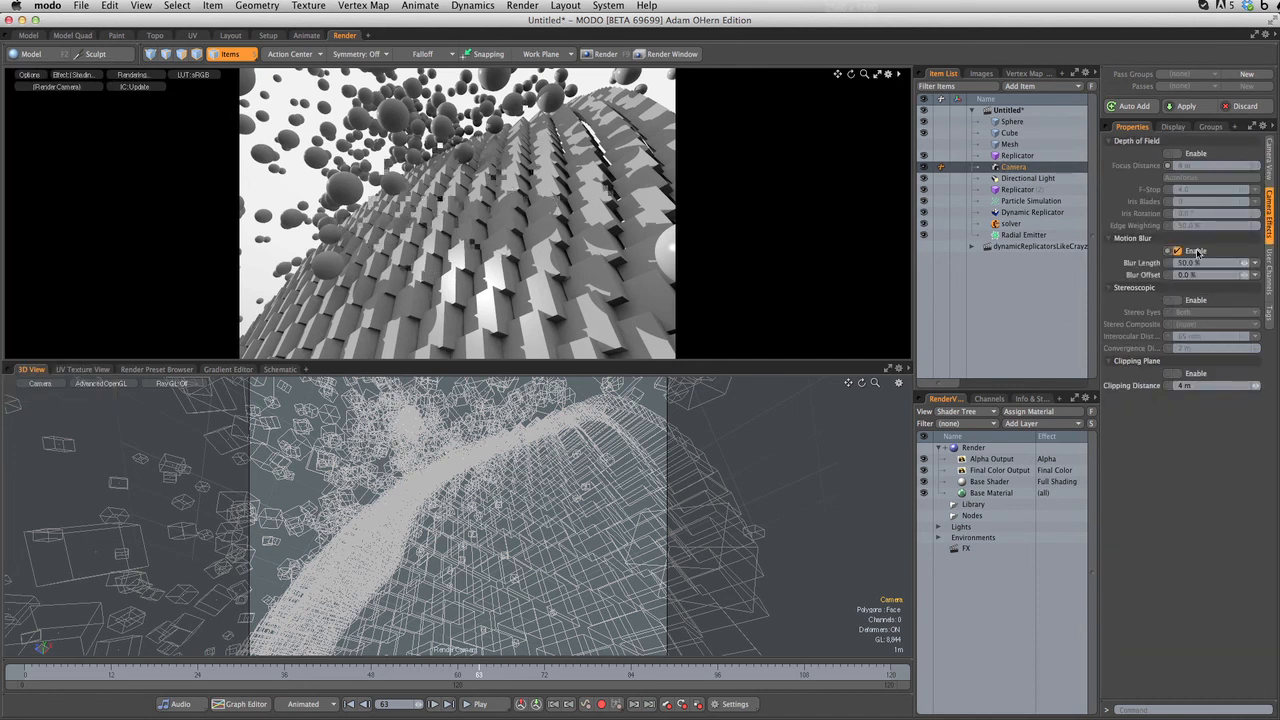